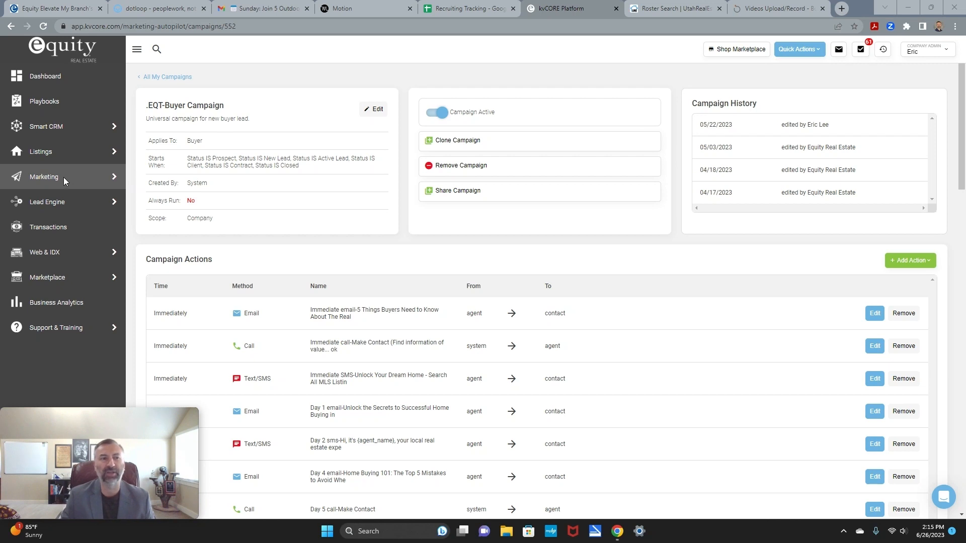
# Step: Filter All My Campaigns to one agent by searching the agent's name in the Company dropdown
pyautogui.click(173, 78)
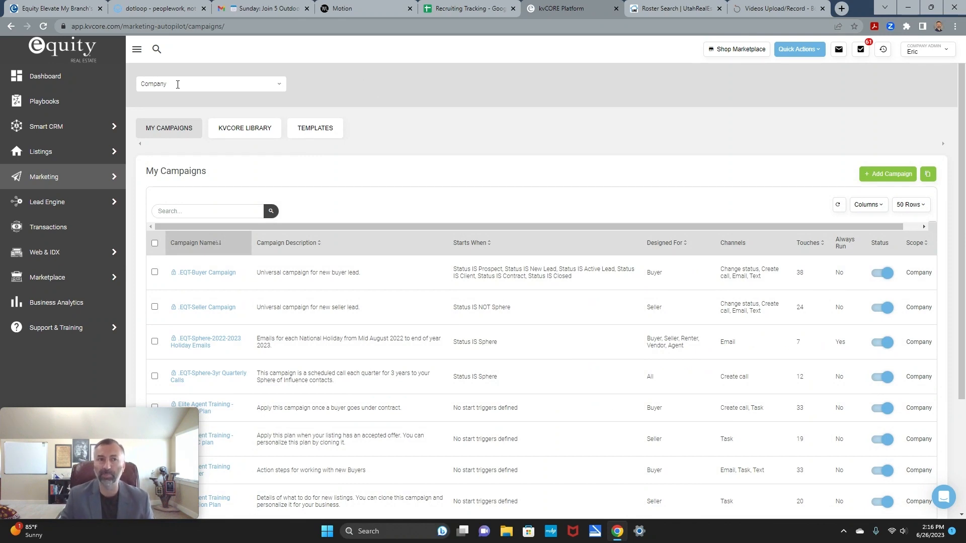
pyautogui.click(279, 84)
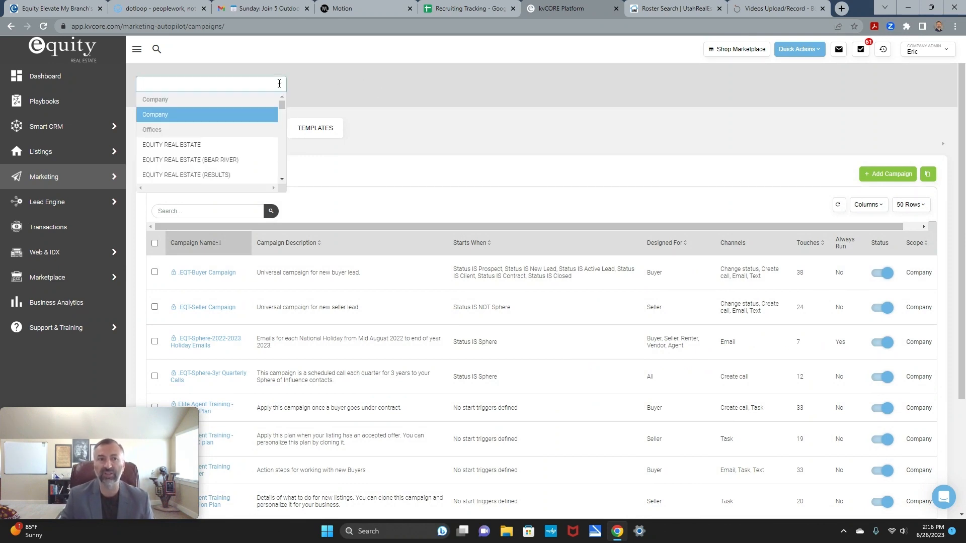
pyautogui.write('E')
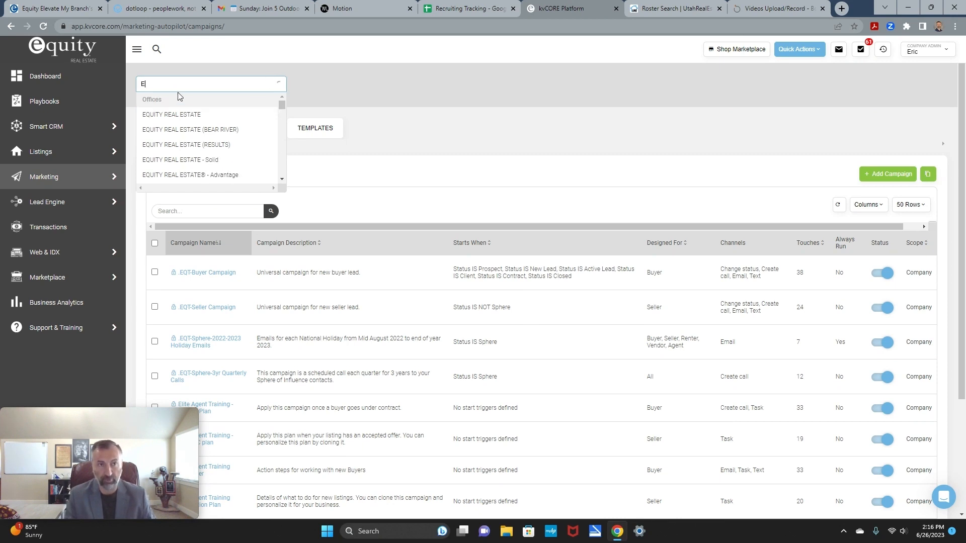
pyautogui.write('ric')
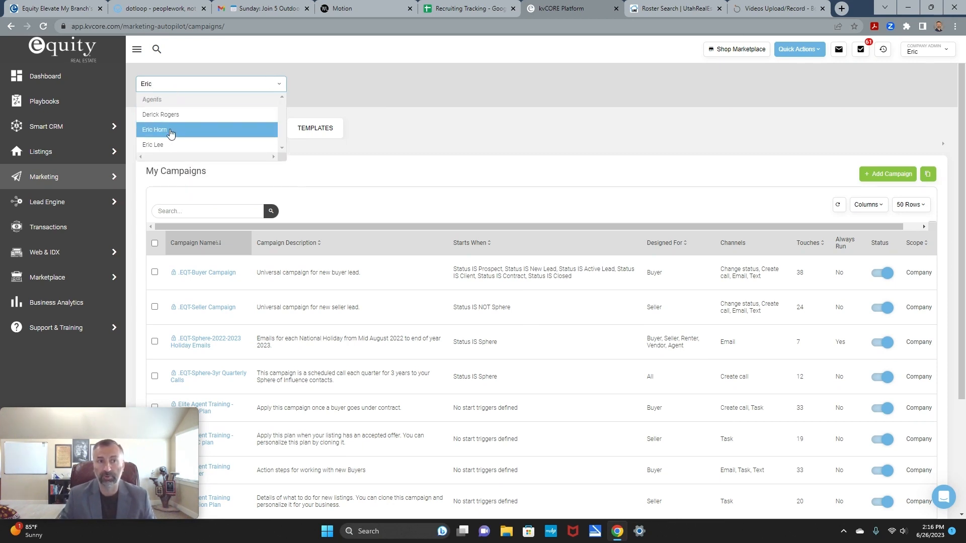
pyautogui.click(172, 144)
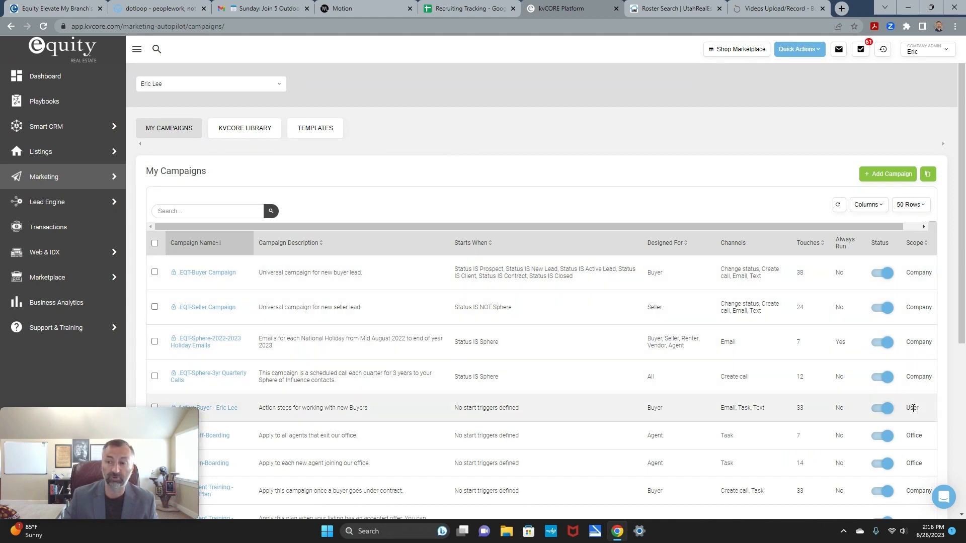
pyautogui.scroll(-1, 913, 375)
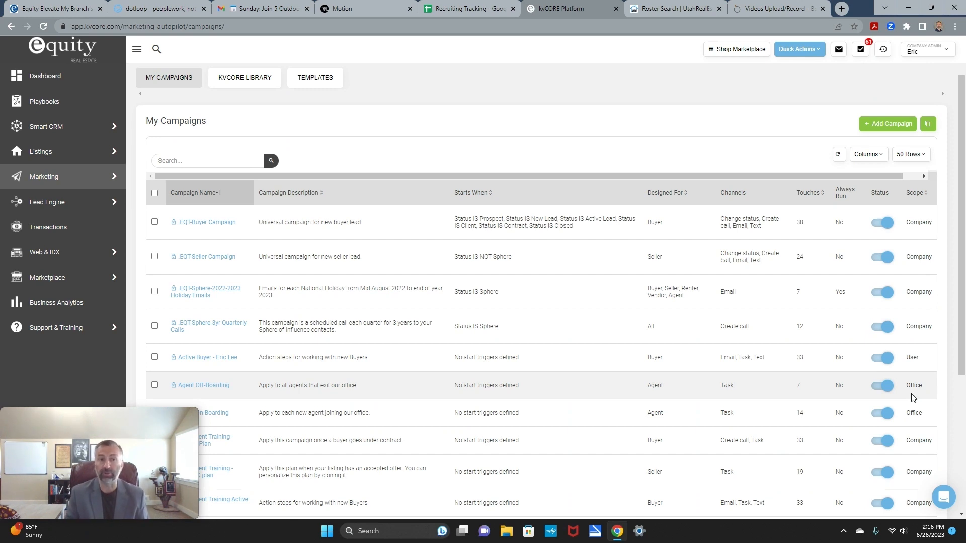
pyautogui.scroll(2, 788, 233)
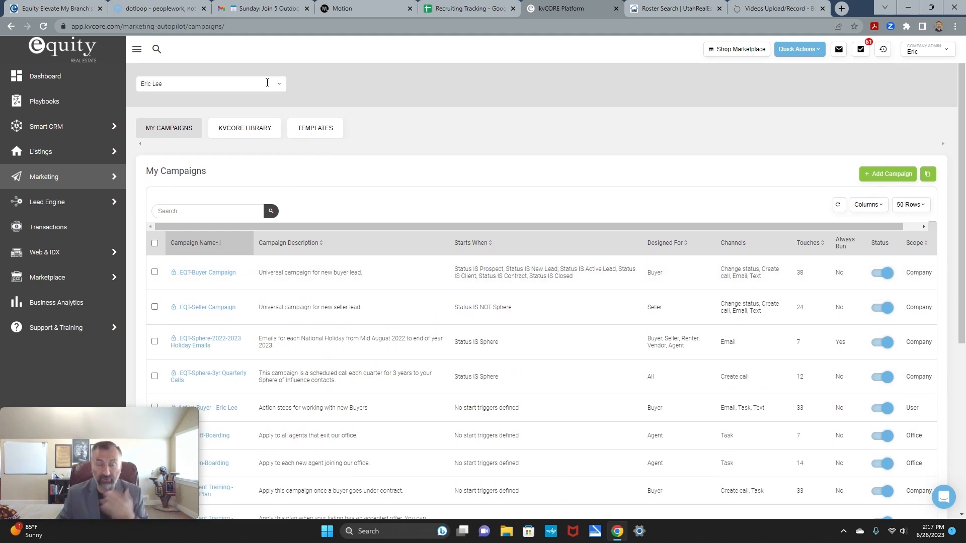
pyautogui.scroll(-5, 850, 352)
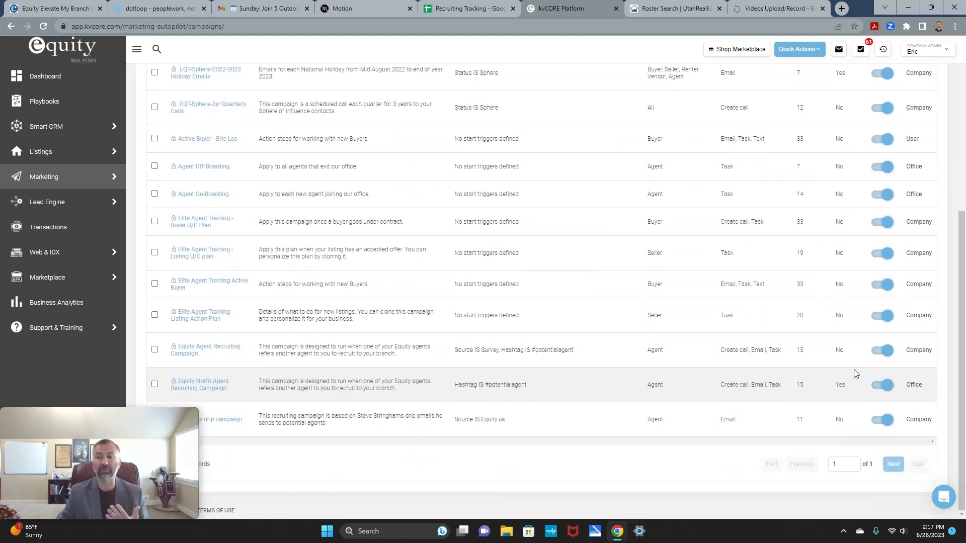
pyautogui.scroll(5, 807, 377)
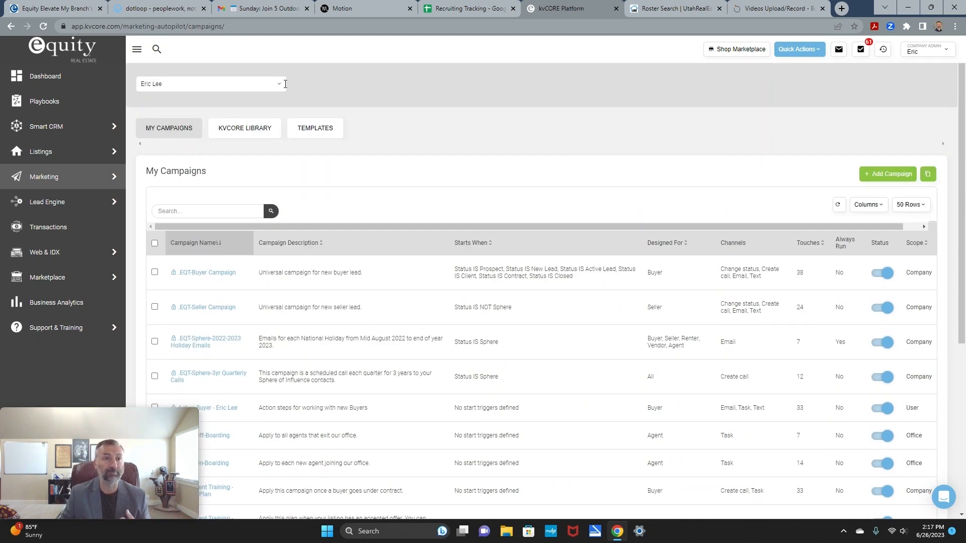
# Step: Switch the campaign owner filter back to Company and scroll through the company-wide campaigns
pyautogui.click(242, 85)
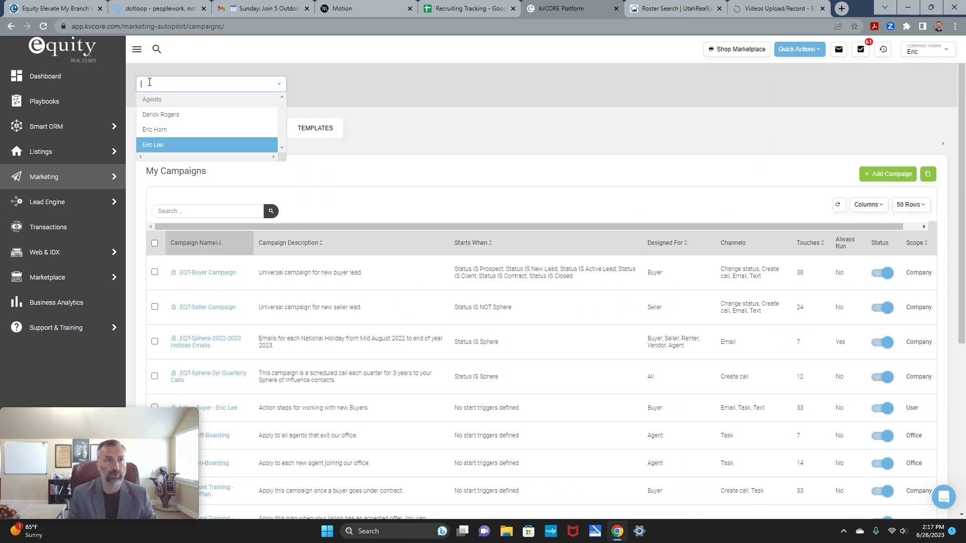
pyautogui.write('co')
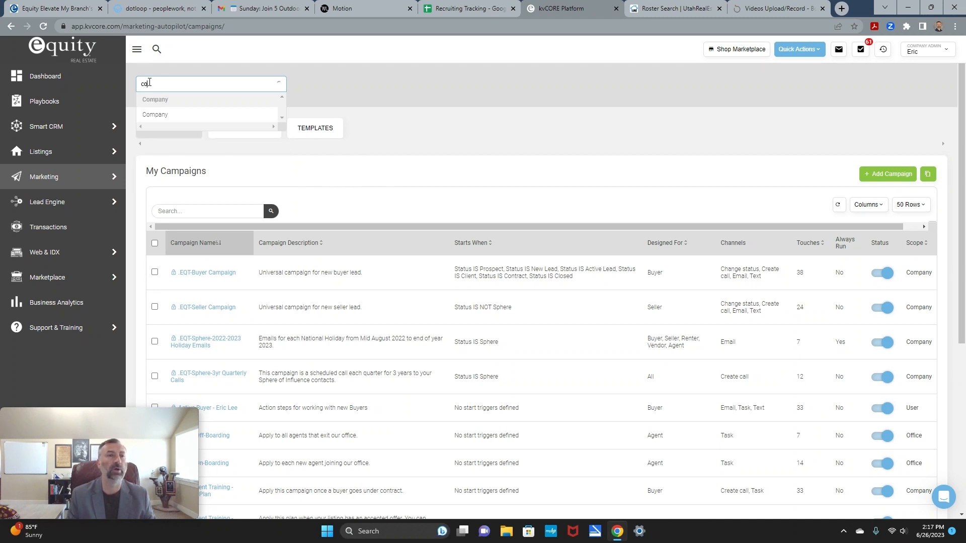
pyautogui.click(185, 114)
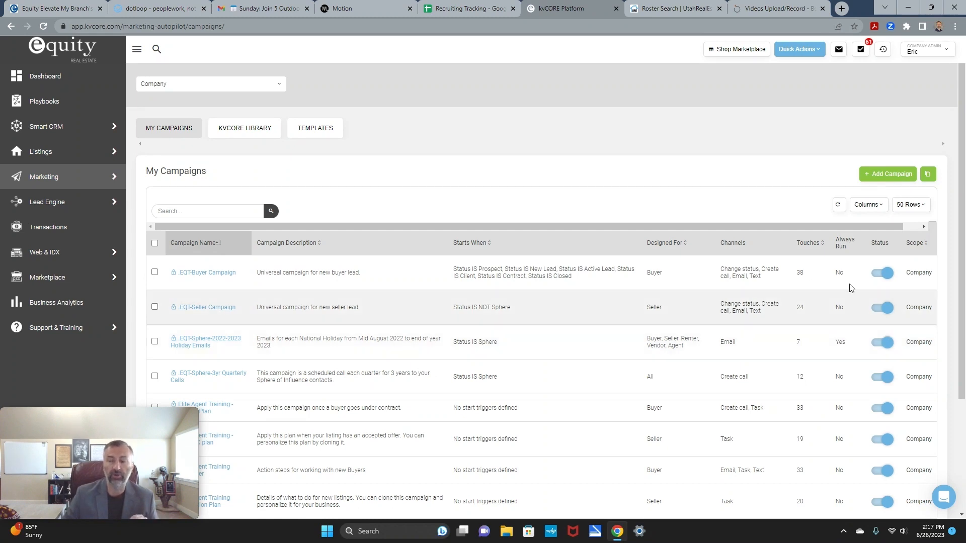
pyautogui.scroll(-3, 837, 332)
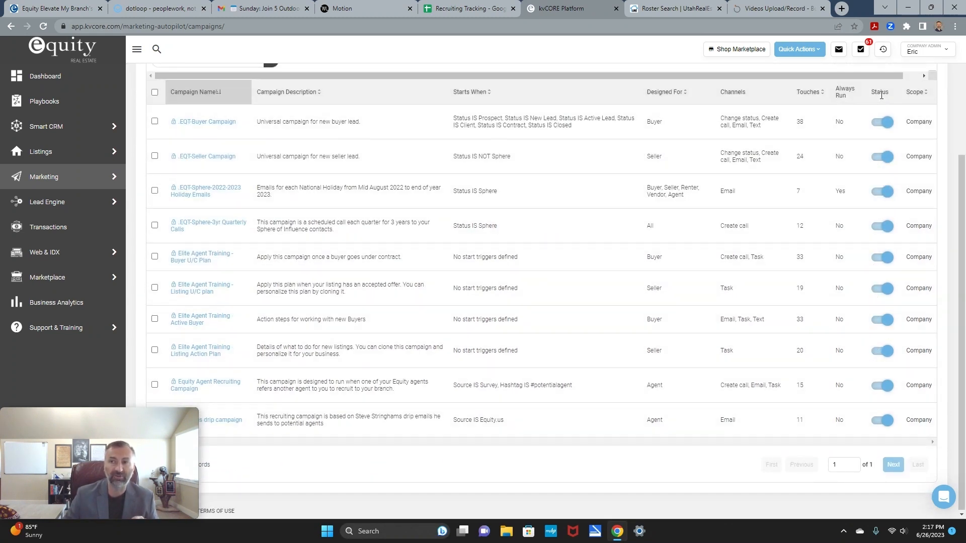
pyautogui.scroll(3, 769, 276)
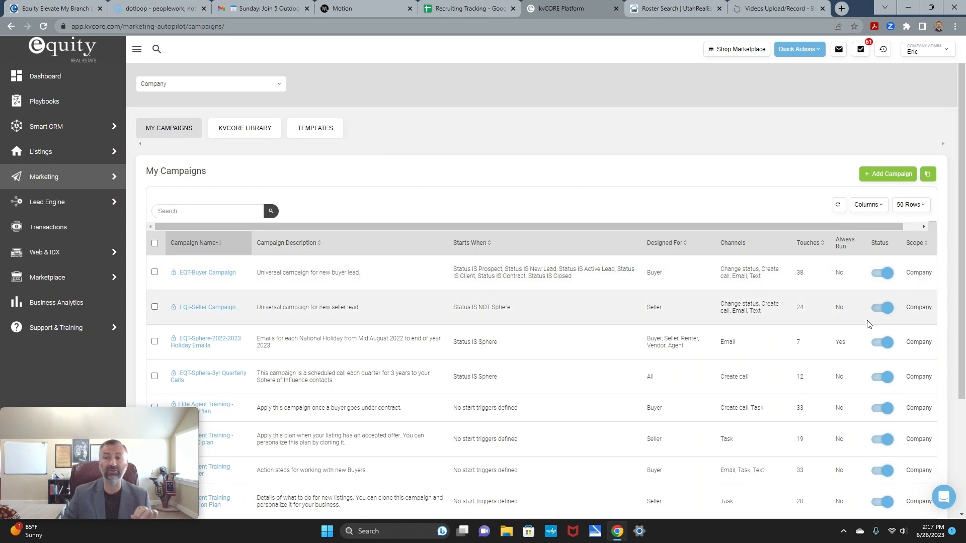
pyautogui.scroll(-1, 862, 324)
pyautogui.scroll(-2, 862, 324)
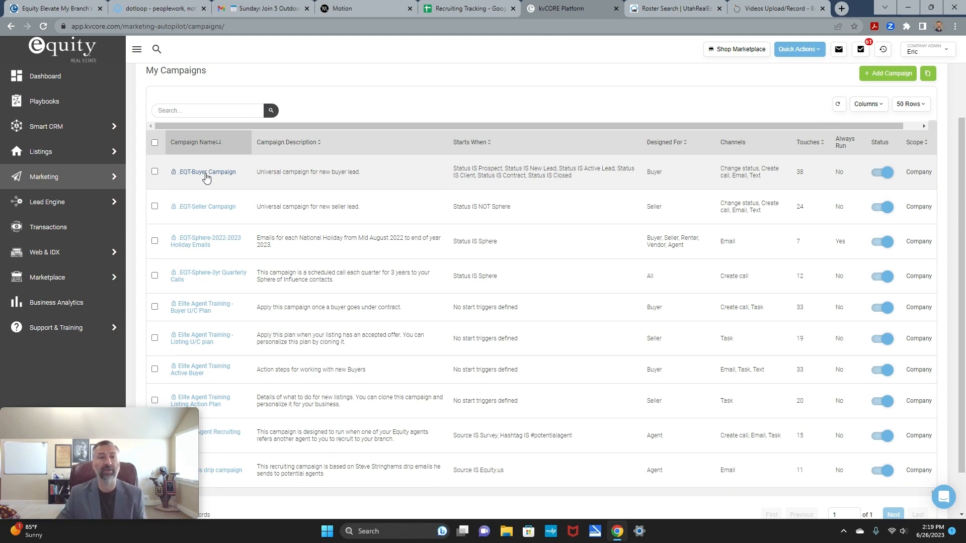
# Step: Open the .EQT-Buyer Campaign details, then go to Smart CRM My Contacts
pyautogui.click(206, 172)
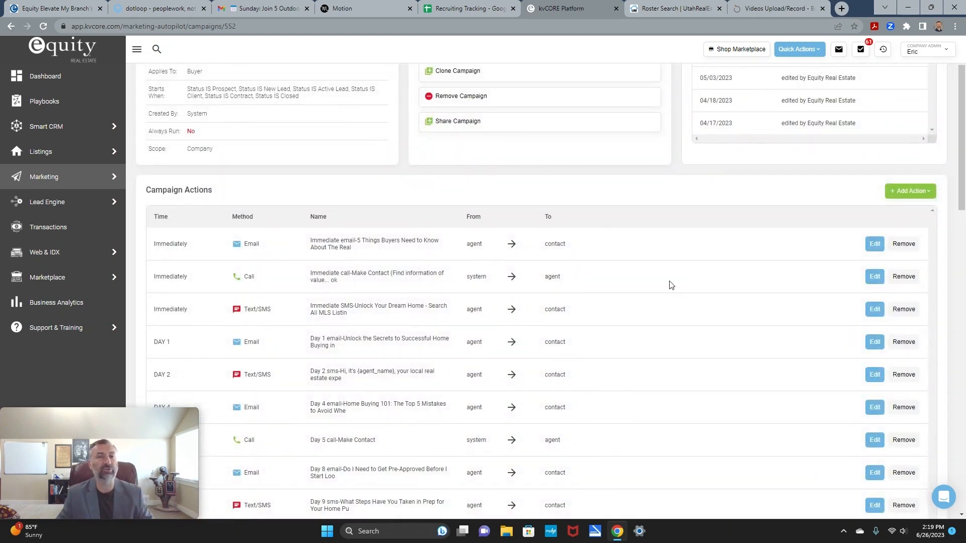
pyautogui.scroll(2, 670, 333)
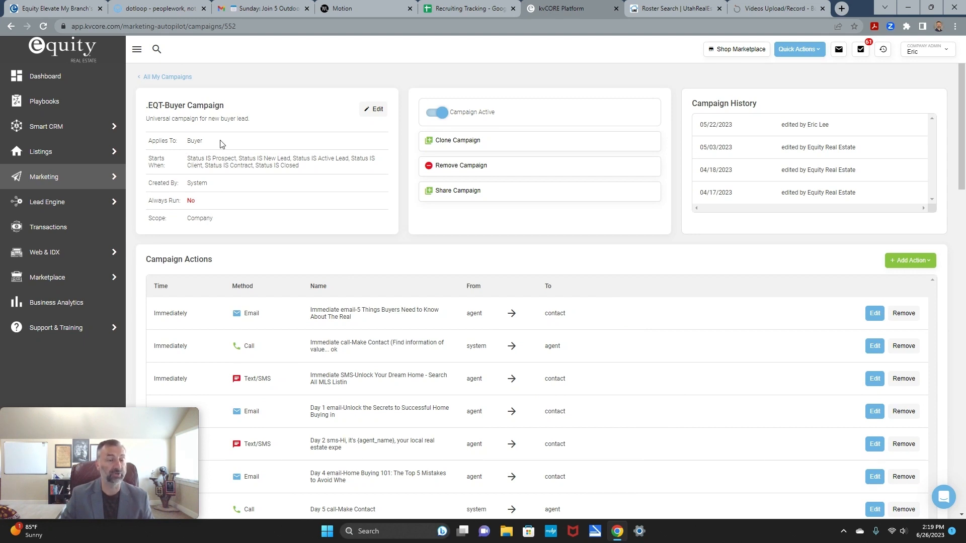
pyautogui.moveTo(58, 126)
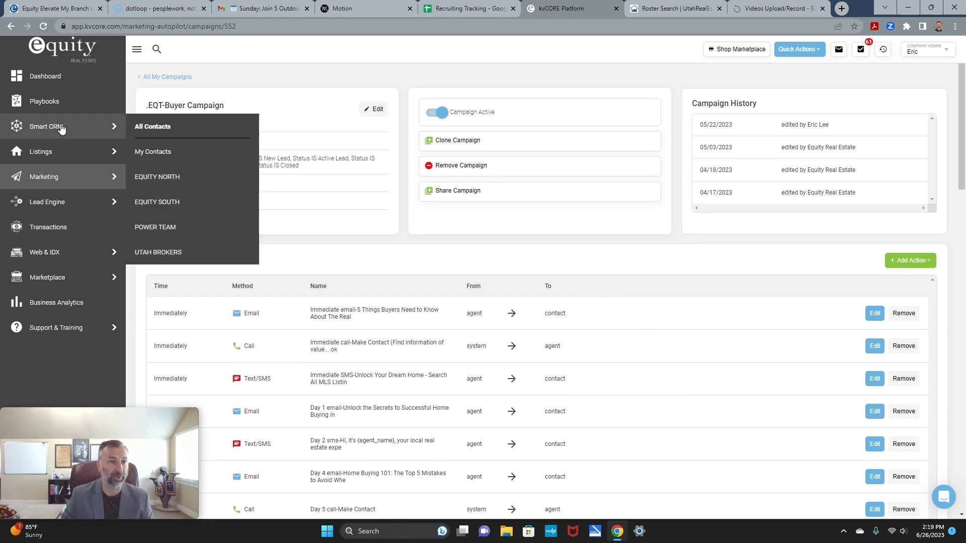
pyautogui.click(162, 153)
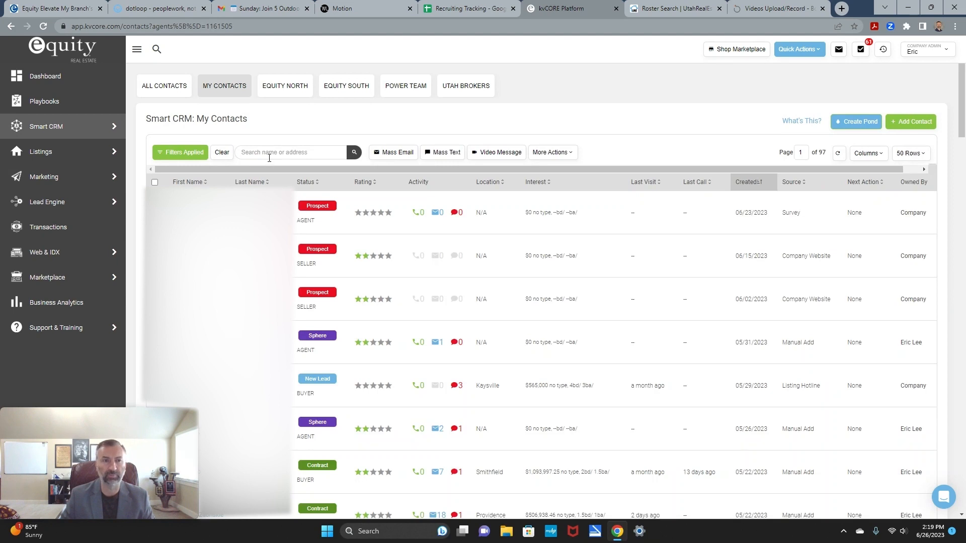
# Step: Search My Contacts for the agent's name and open the matching contact record
pyautogui.click(269, 152)
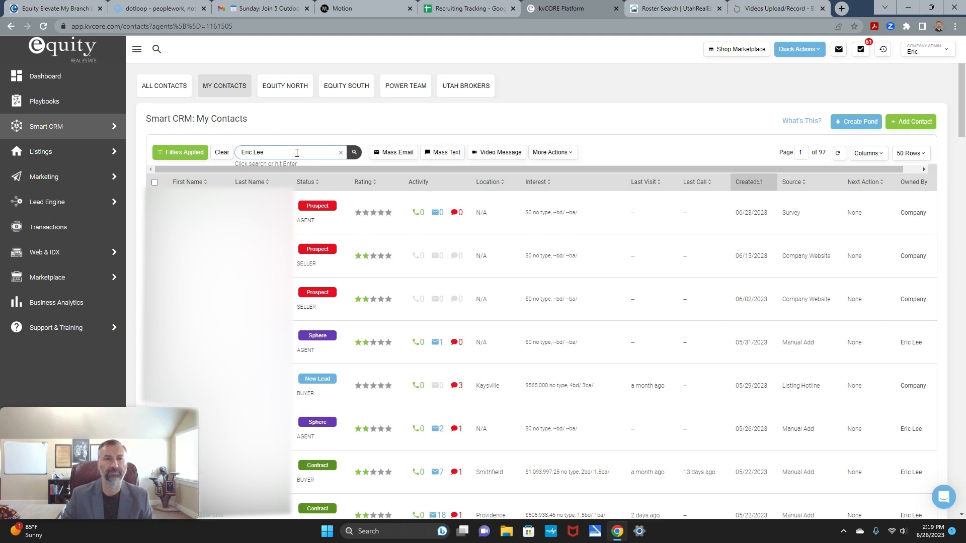
pyautogui.press('Return')
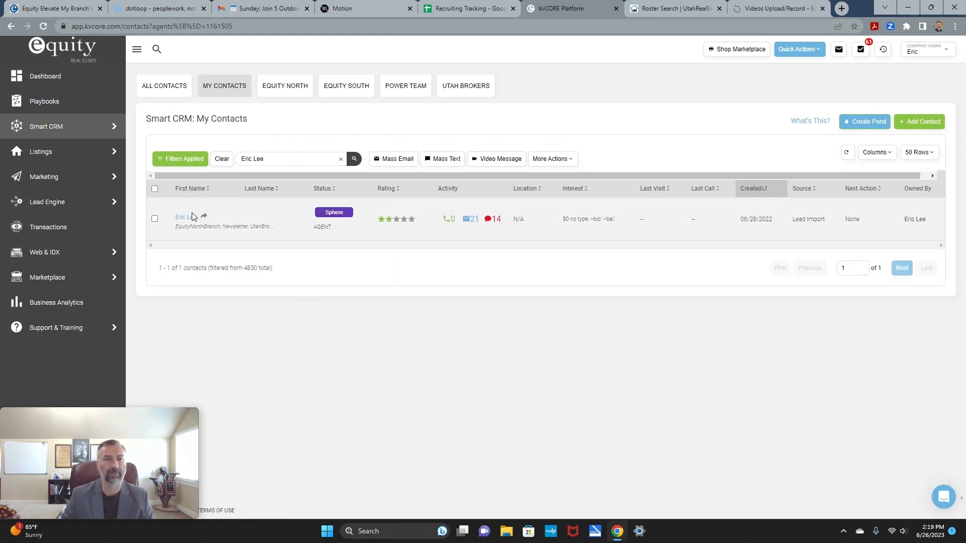
pyautogui.click(186, 218)
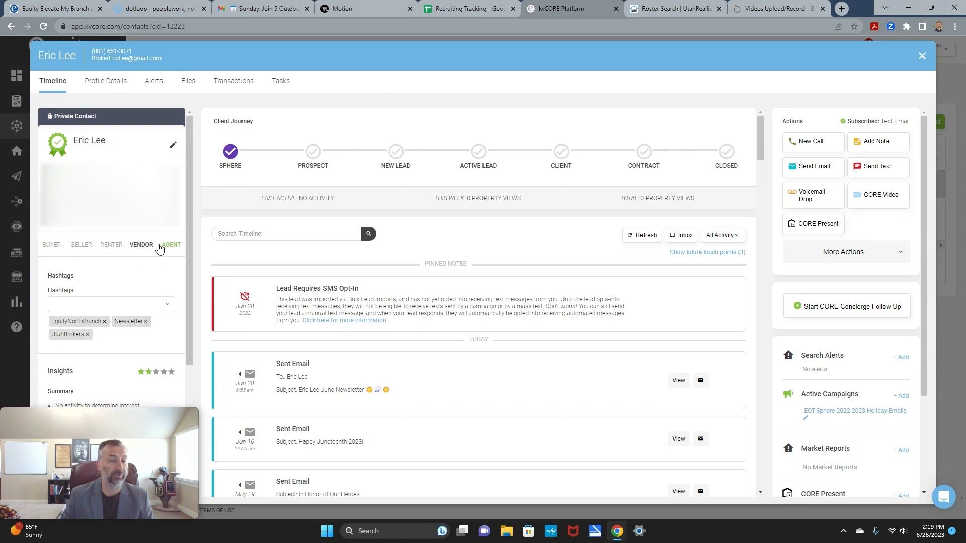
# Step: Set the contact's type tag to AGENT and close the contact record
pyautogui.click(176, 247)
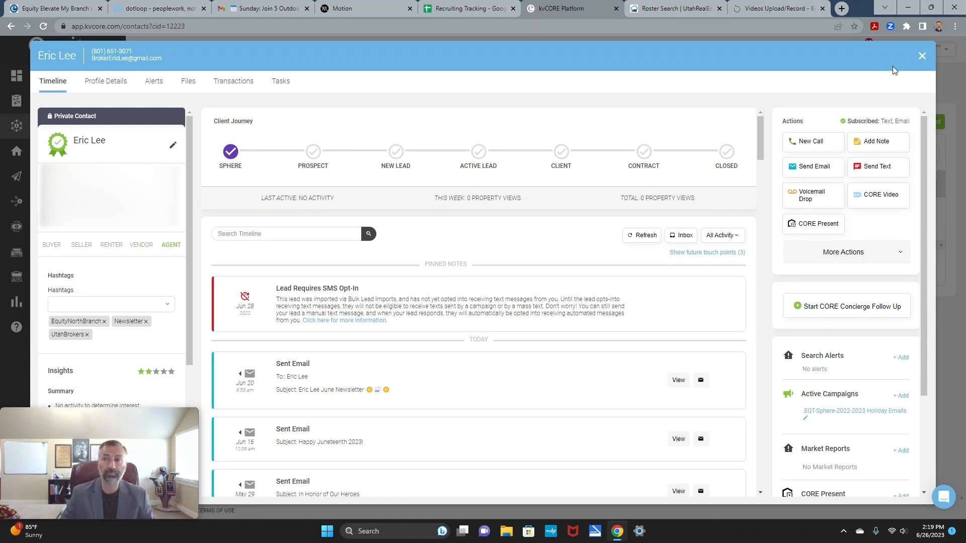
pyautogui.click(922, 56)
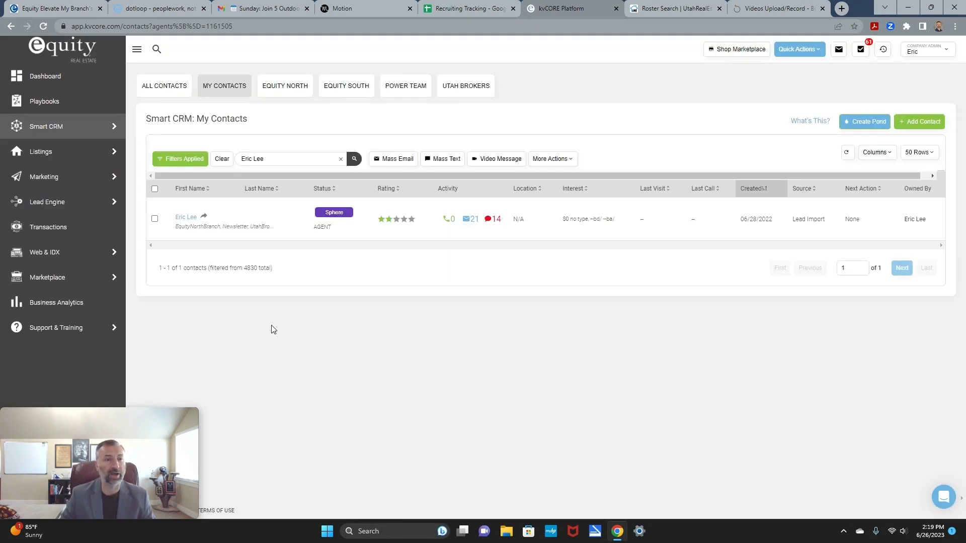
# Step: Open the .EQT-Buyer Campaign from Marketing > Smart Campaigns and begin cloning it
pyautogui.moveTo(50, 178)
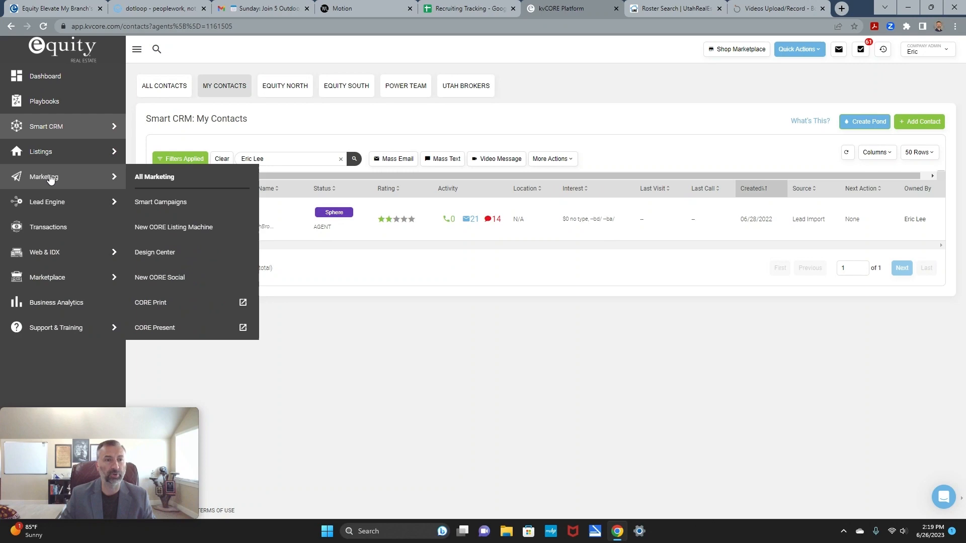
pyautogui.click(158, 204)
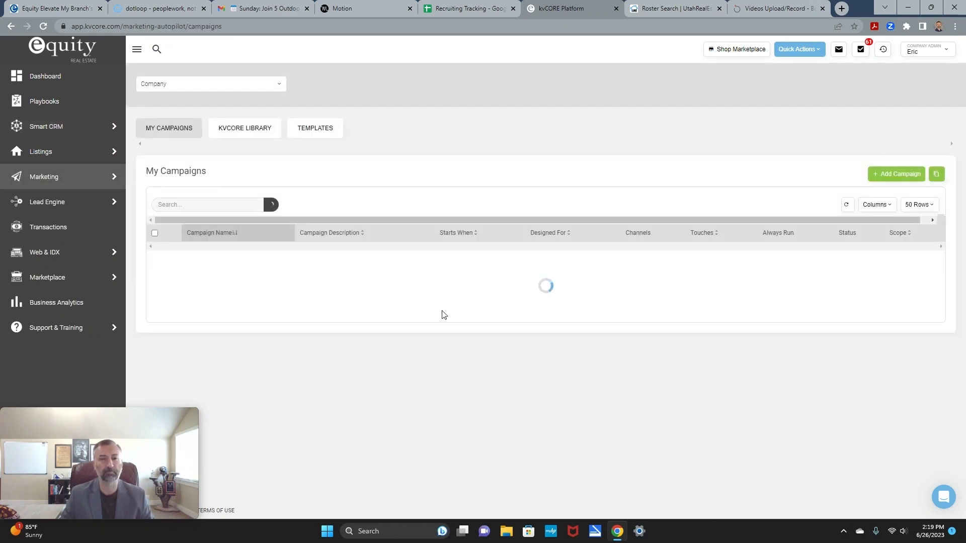
pyautogui.scroll(-2, 209, 274)
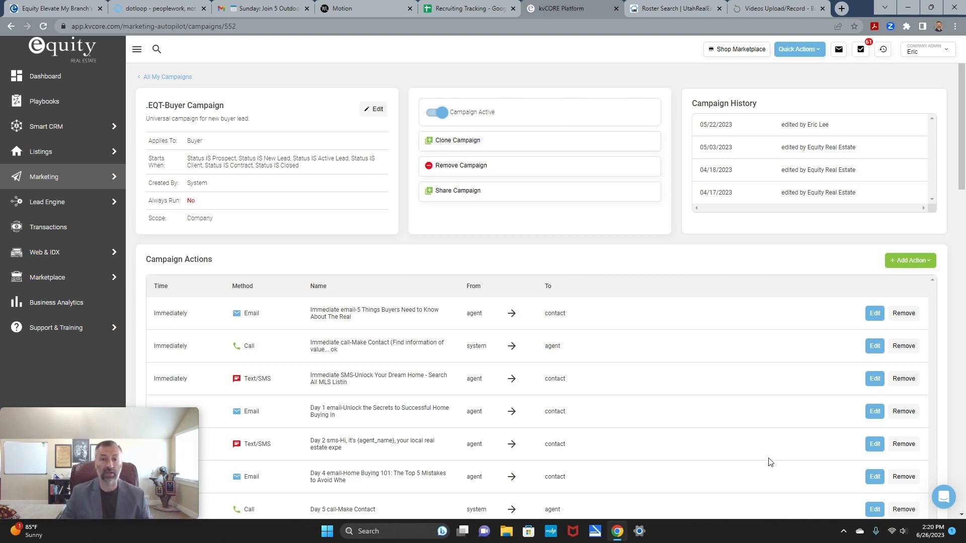
pyautogui.click(449, 143)
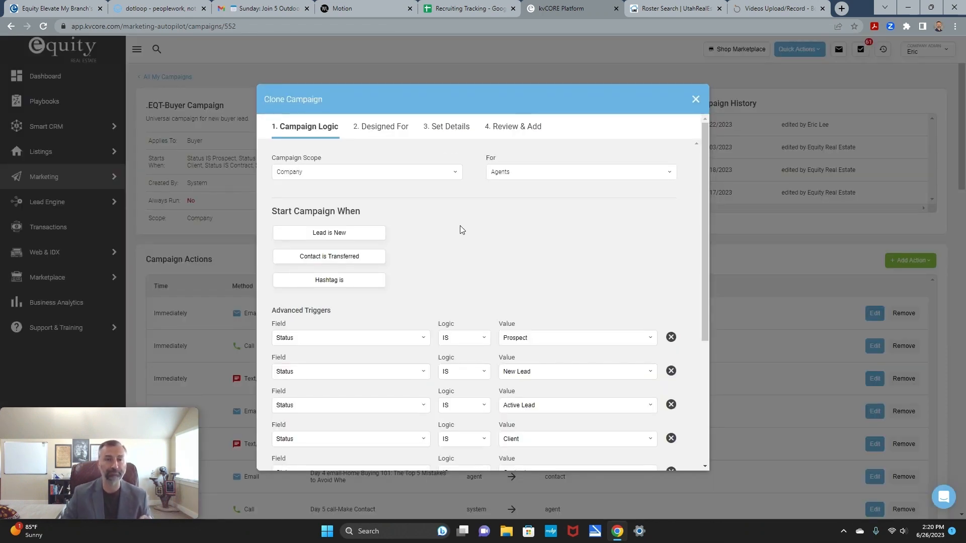
# Step: Set the clone's Campaign Scope to the agent found by name, then review the status triggers
pyautogui.click(455, 171)
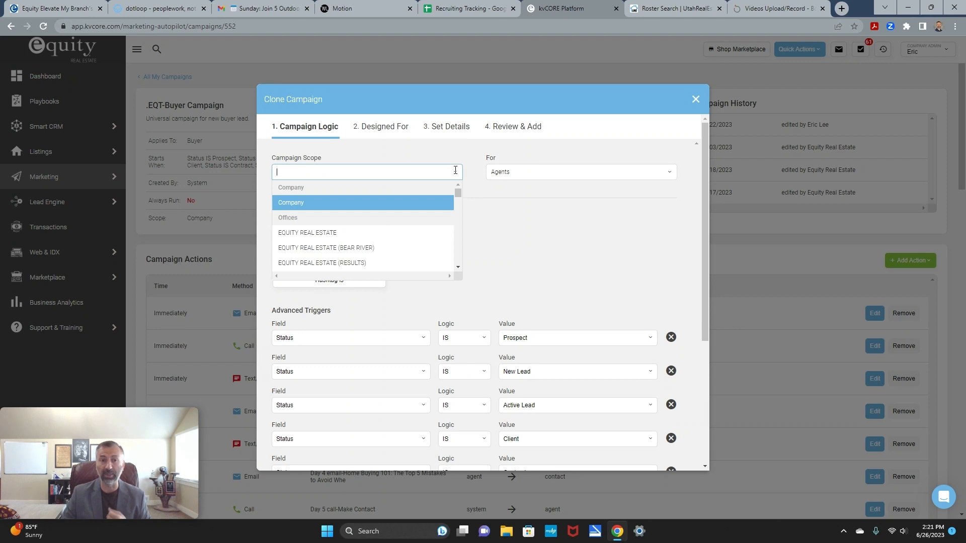
pyautogui.write('Eric')
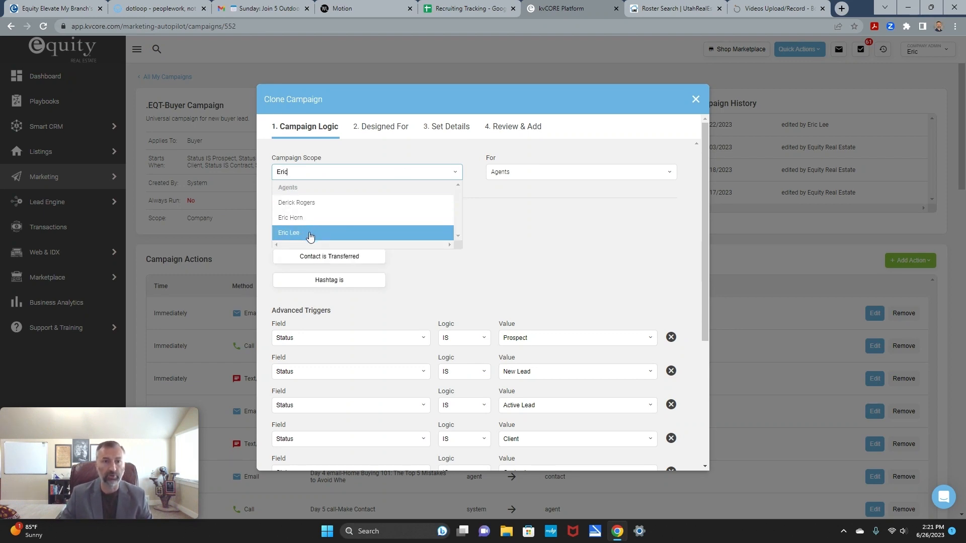
pyautogui.click(308, 232)
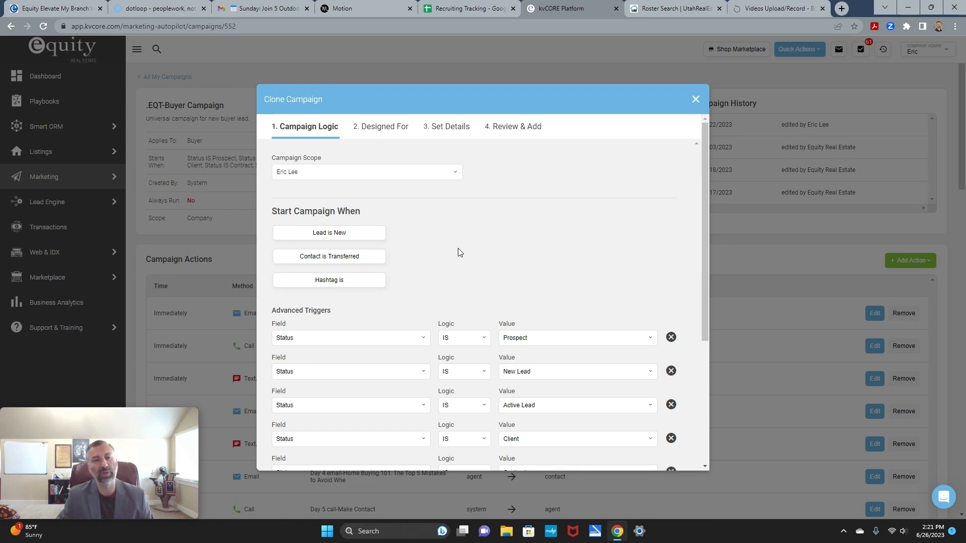
pyautogui.scroll(-1, 458, 252)
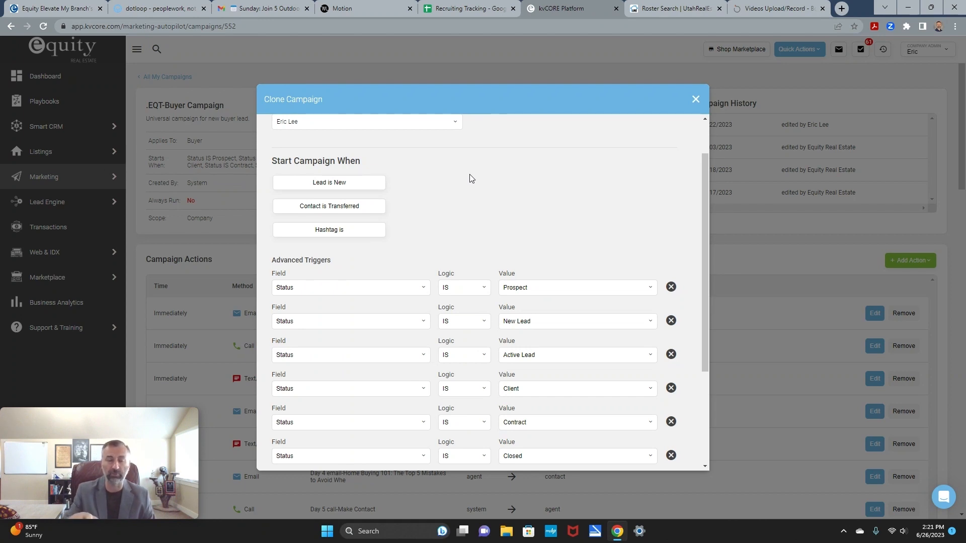
pyautogui.scroll(-2, 491, 195)
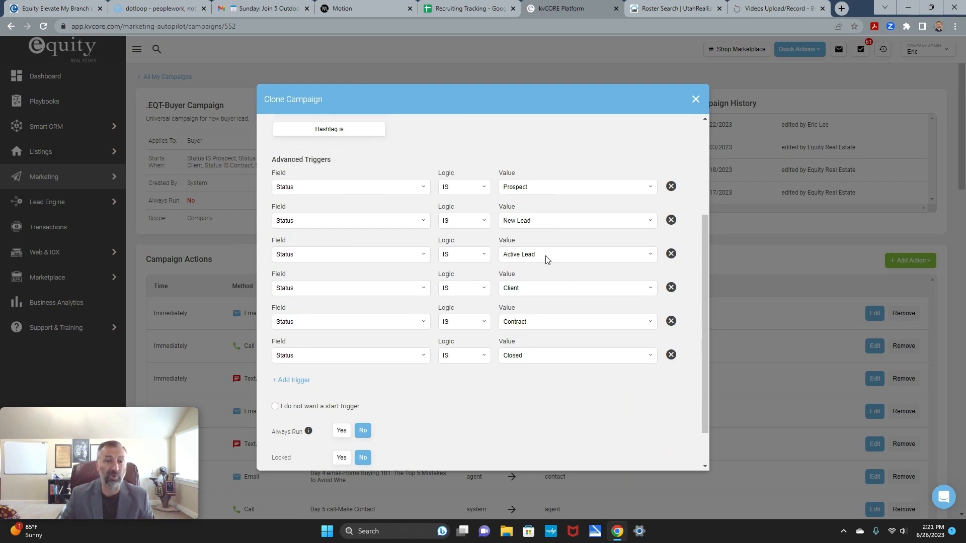
# Step: Delete the Active Lead, Client, Contract and Closed Status IS triggers, keeping Prospect and New Lead
pyautogui.click(671, 254)
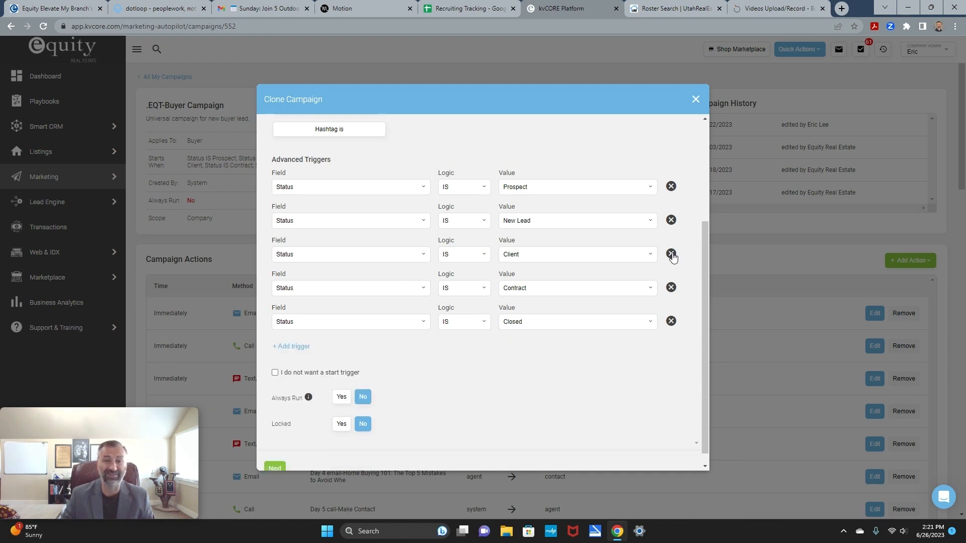
pyautogui.click(672, 256)
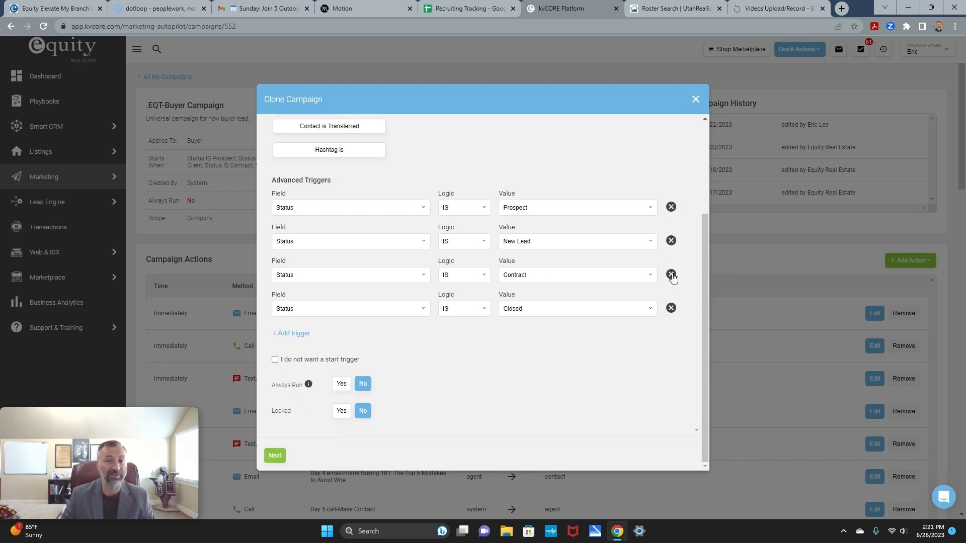
pyautogui.click(672, 276)
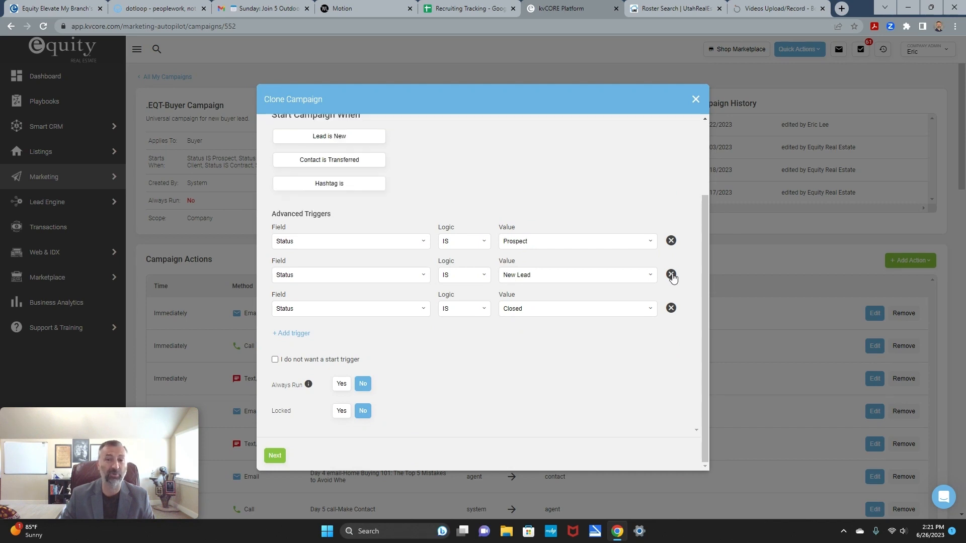
pyautogui.click(671, 309)
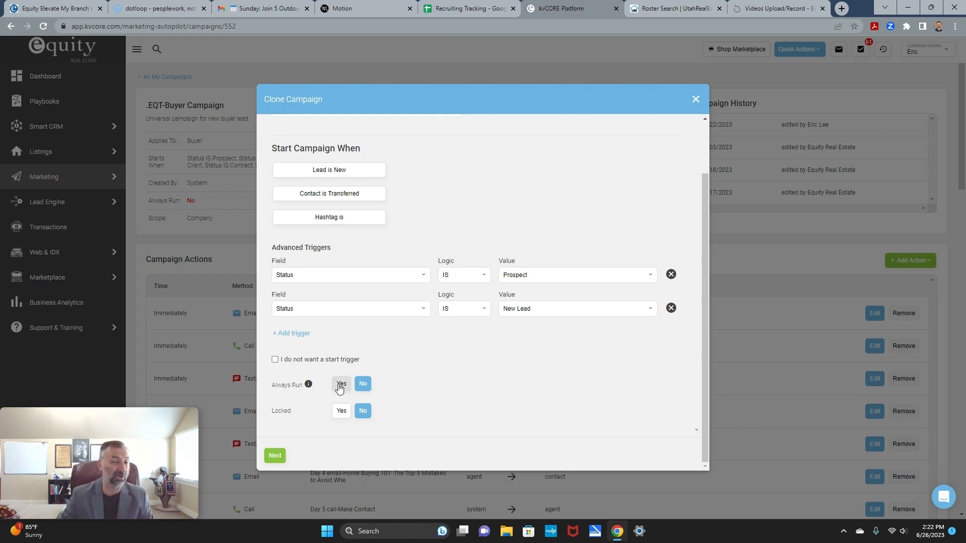
pyautogui.scroll(2, 540, 376)
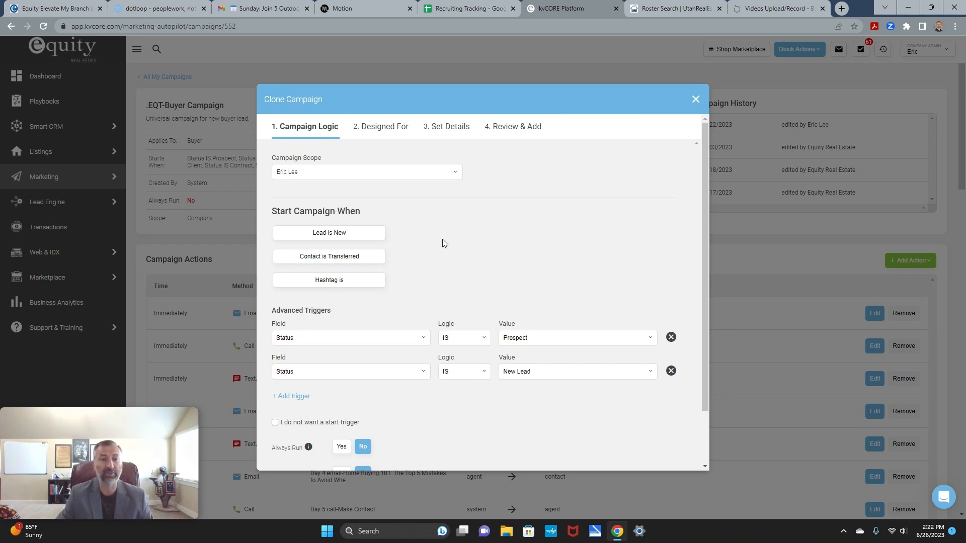
pyautogui.scroll(-1, 442, 243)
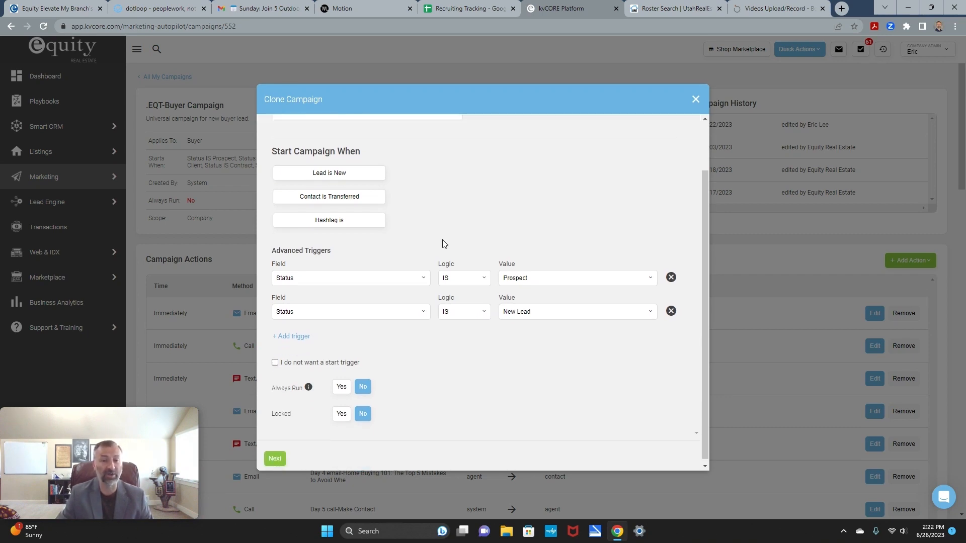
pyautogui.scroll(1, 433, 215)
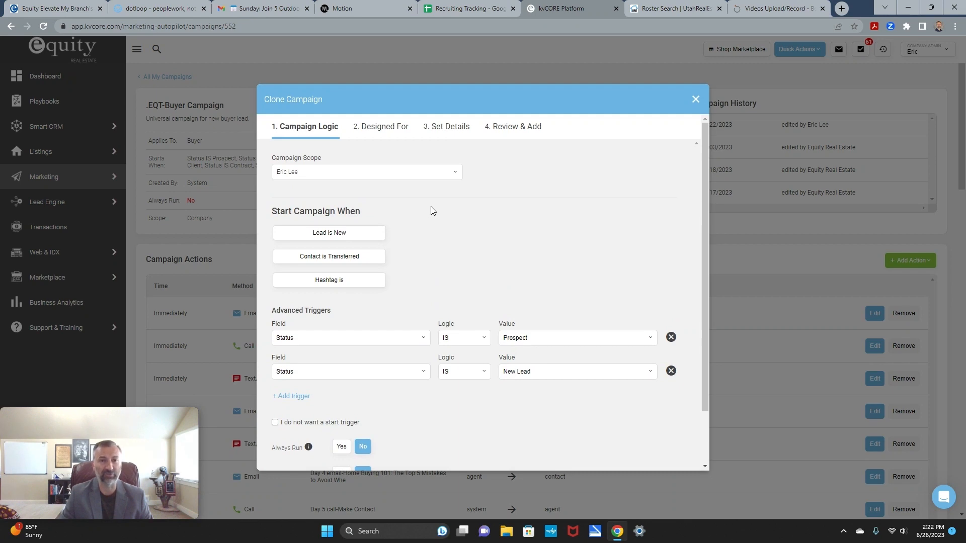
# Step: Check the BUYER target, review the Prospect and New Lead triggers, and continue to Designed For
pyautogui.click(388, 128)
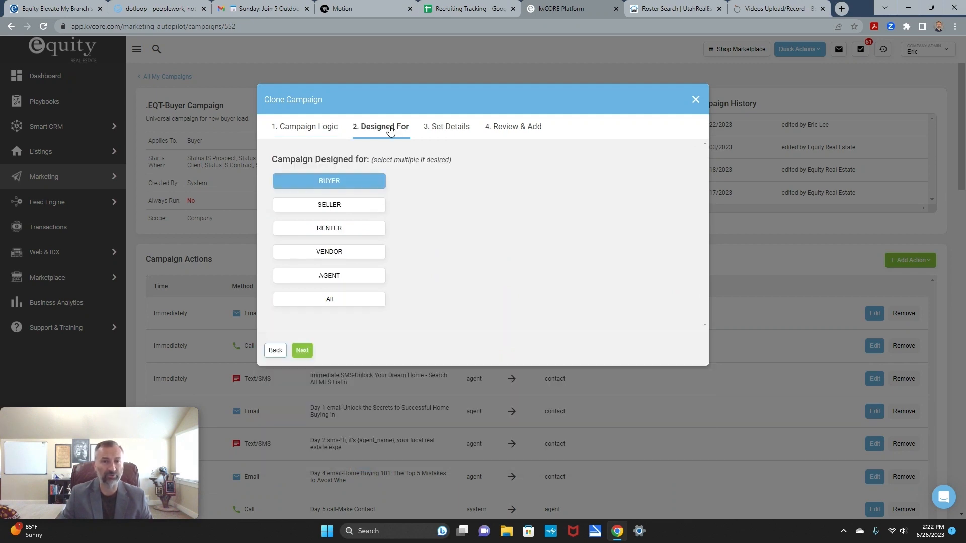
pyautogui.click(298, 130)
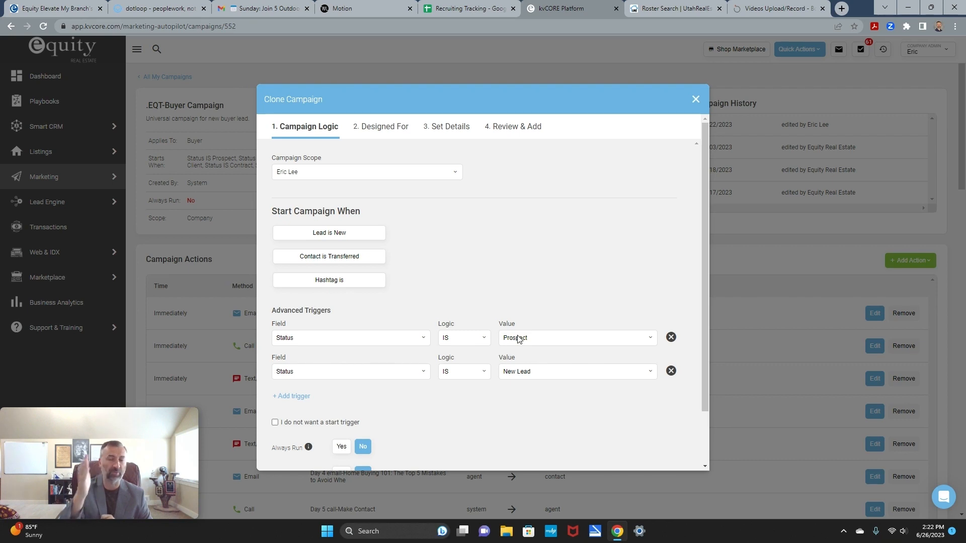
pyautogui.scroll(-2, 480, 257)
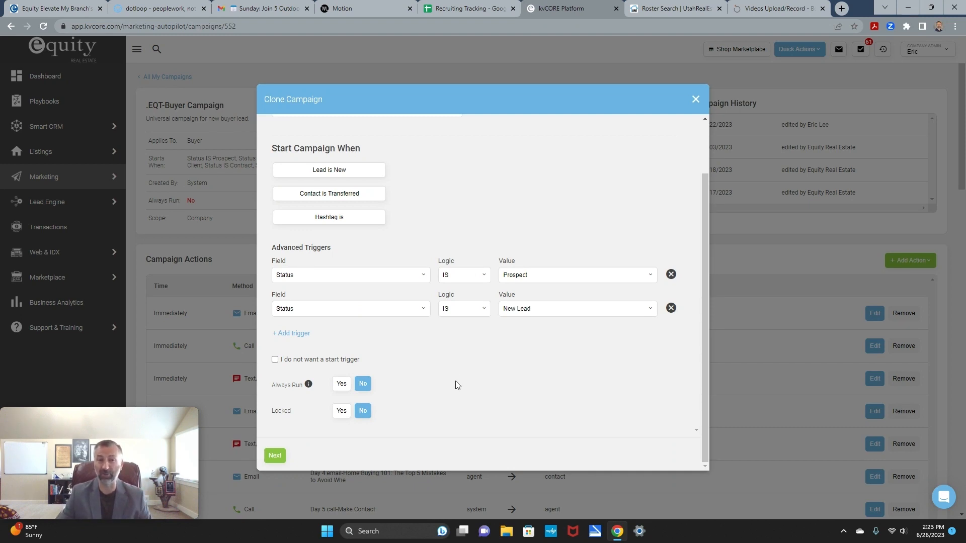
pyautogui.scroll(2, 455, 381)
pyautogui.scroll(-2, 454, 381)
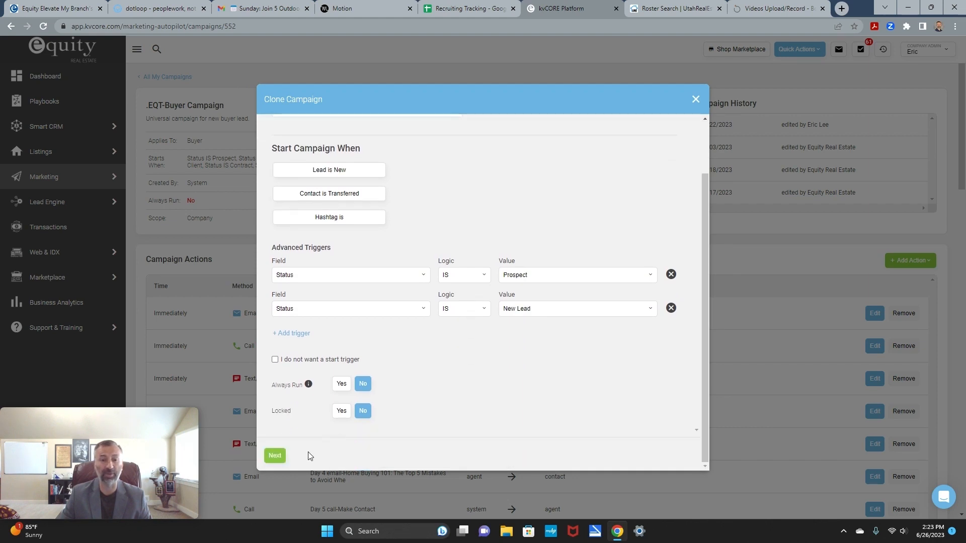
pyautogui.click(275, 455)
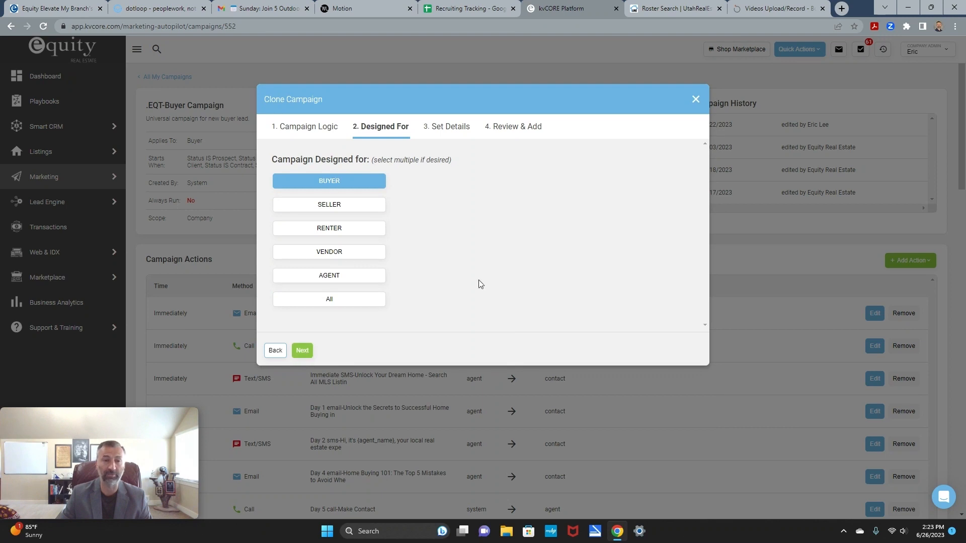
# Step: Rename the clone to the agent's 'New Buyer Lead Campaign' and continue to the review summary
pyautogui.click(302, 350)
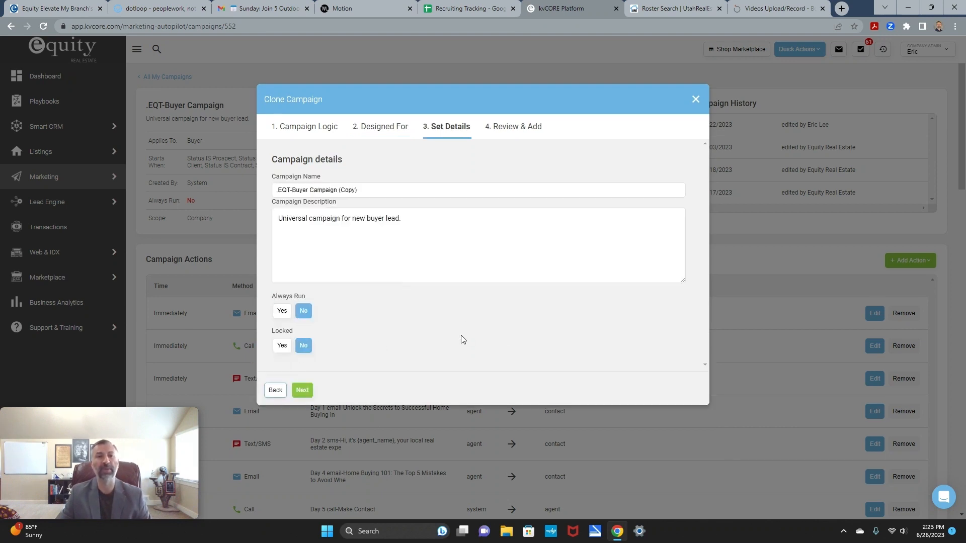
pyautogui.moveTo(372, 192); pyautogui.dragTo(262, 194)
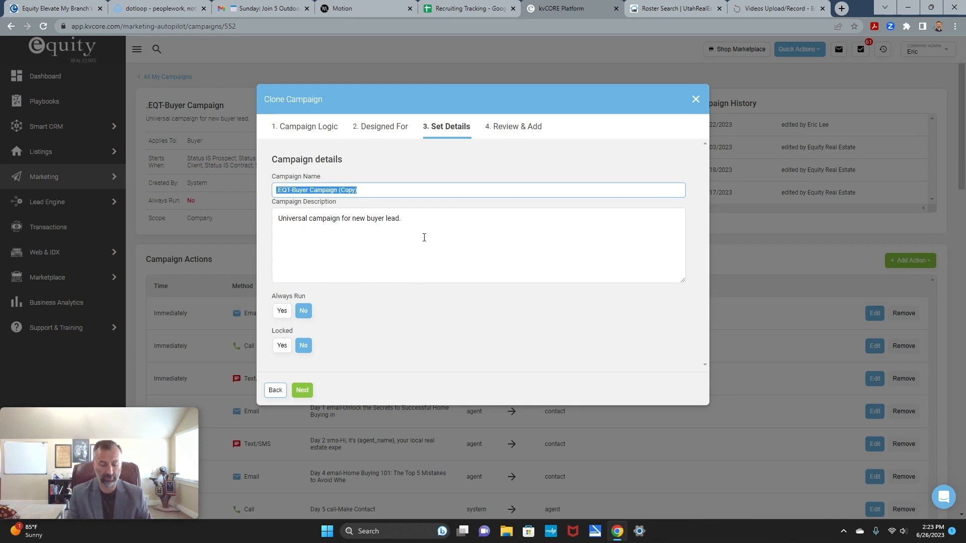
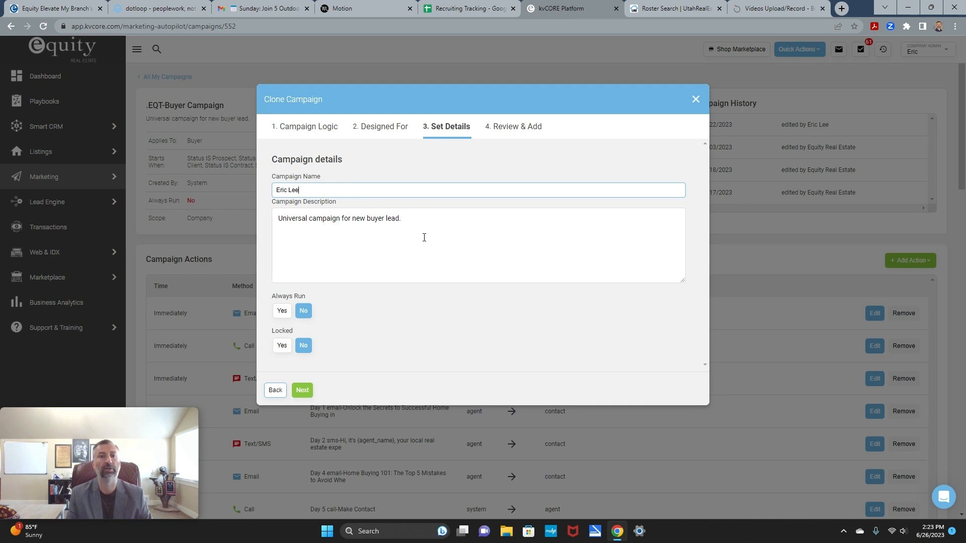
pyautogui.write(' New Buyer')
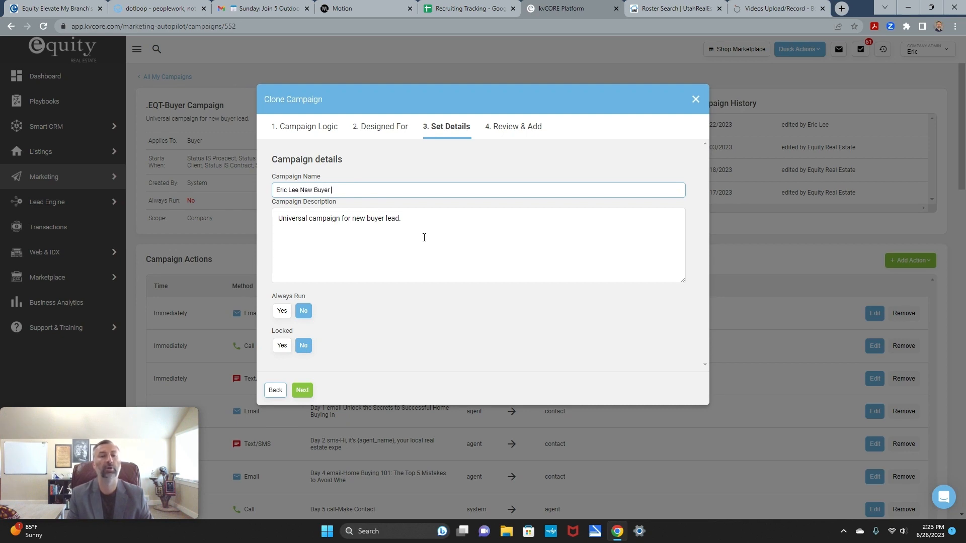
pyautogui.write(' Lead C')
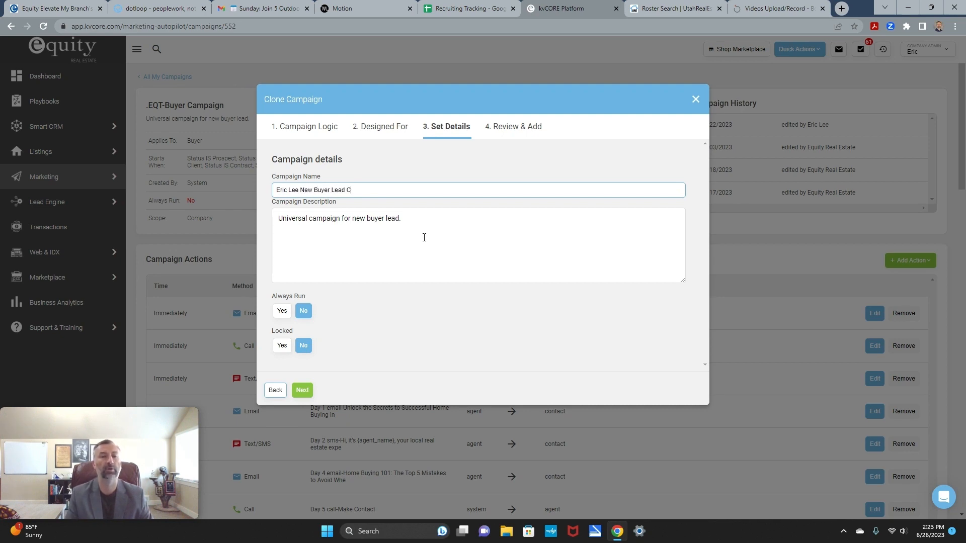
pyautogui.write('ampaign')
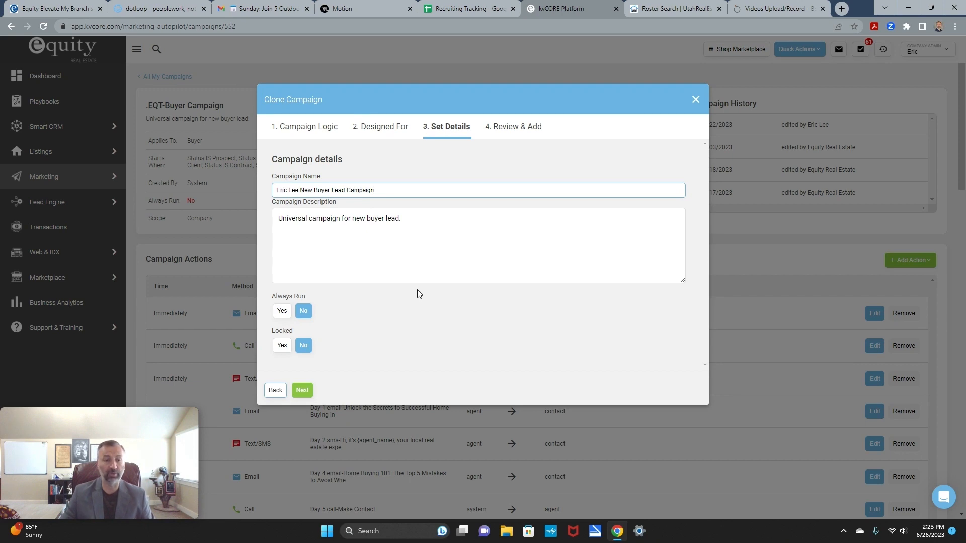
pyautogui.click(303, 391)
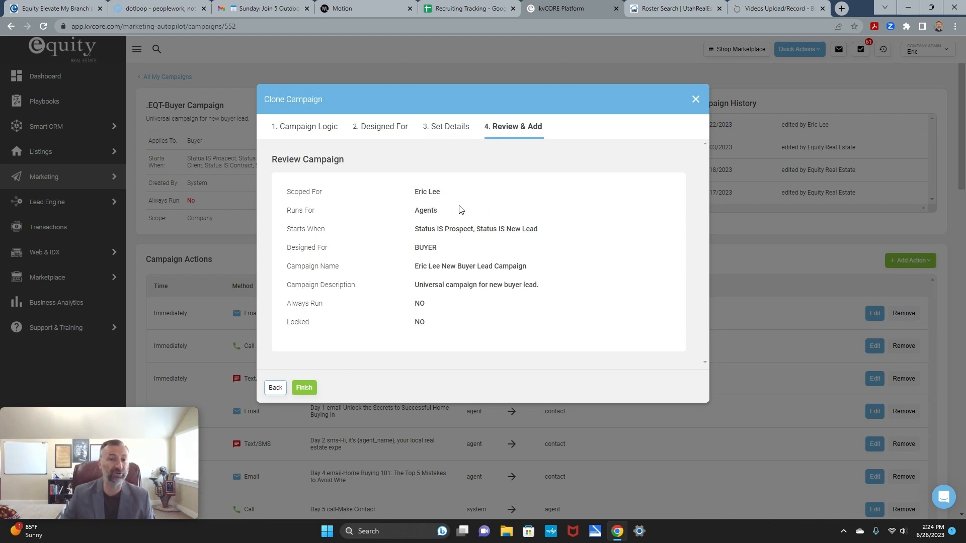
# Step: Recheck the Designed For, Campaign Logic and Set Details steps, then finish the clone from Review & Add
pyautogui.click(388, 127)
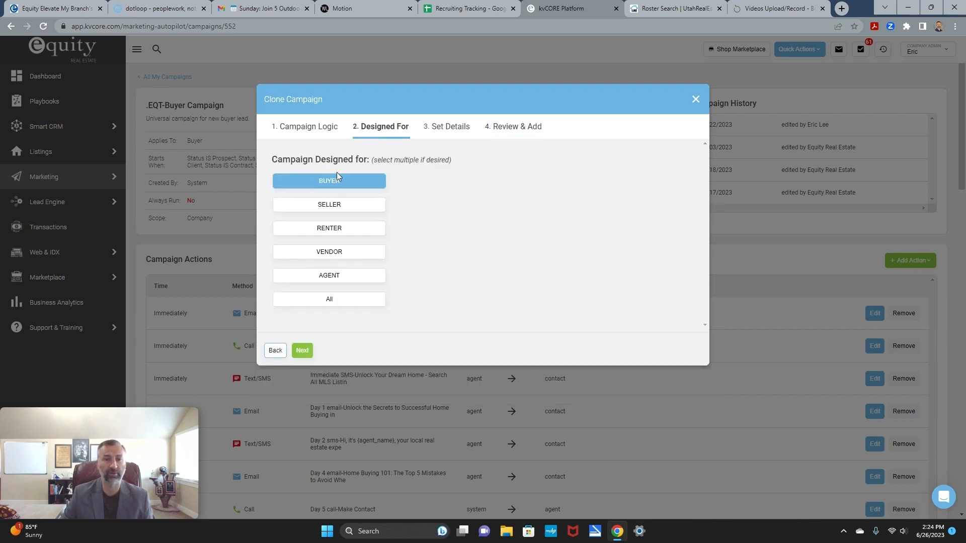
pyautogui.click(291, 125)
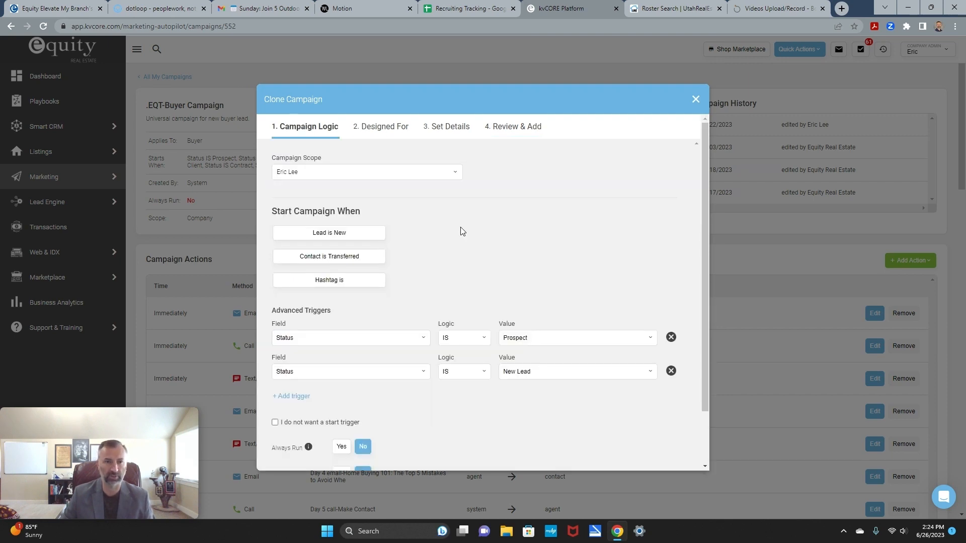
pyautogui.scroll(-2, 533, 243)
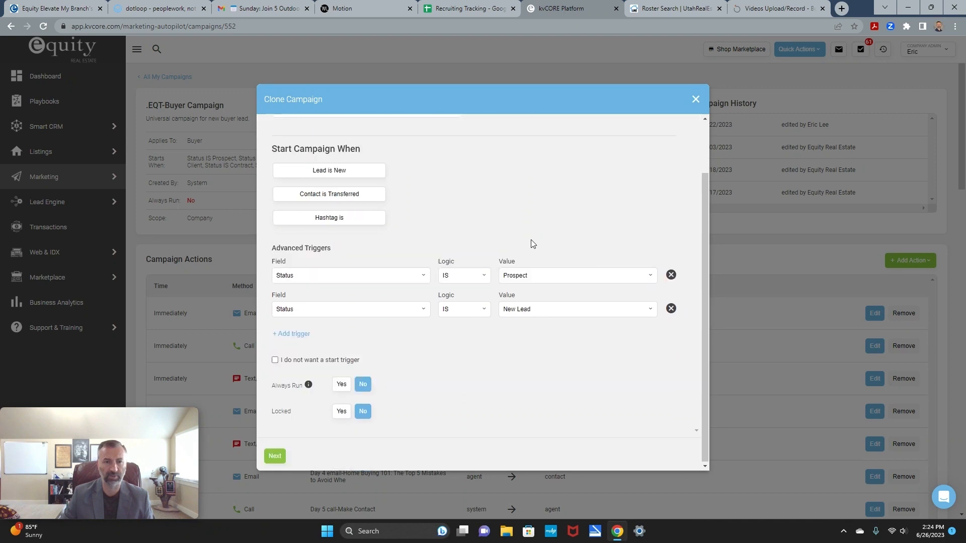
pyautogui.scroll(2, 532, 242)
pyautogui.click(445, 127)
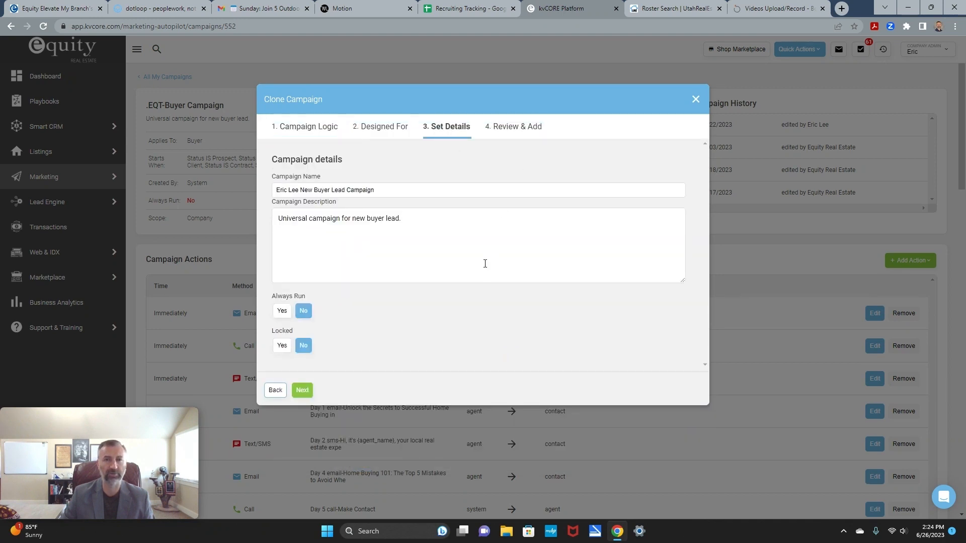
pyautogui.click(515, 127)
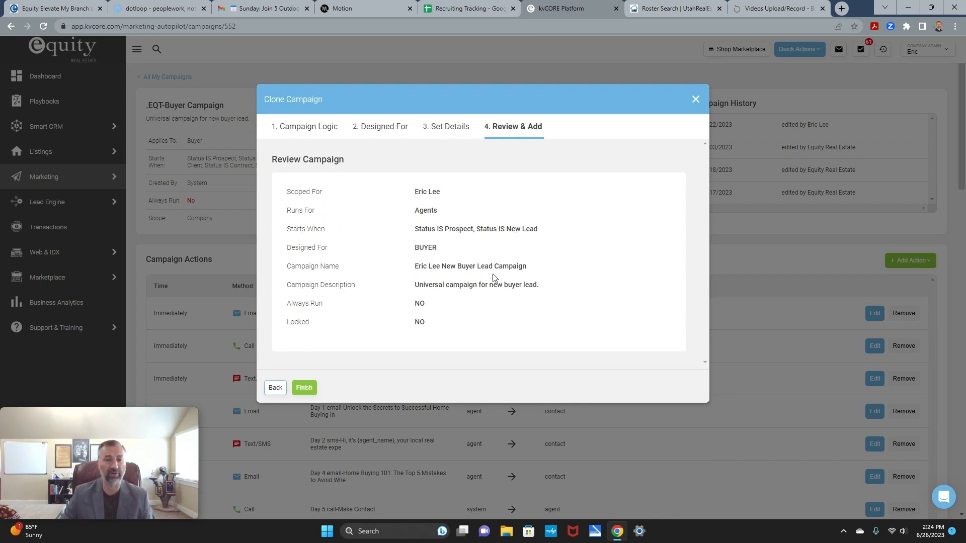
pyautogui.click(306, 388)
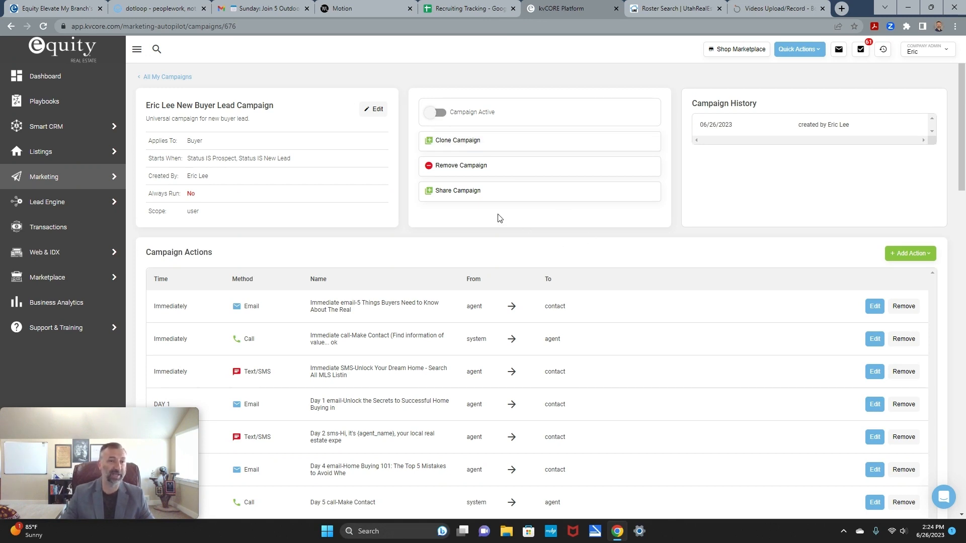
pyautogui.click(154, 77)
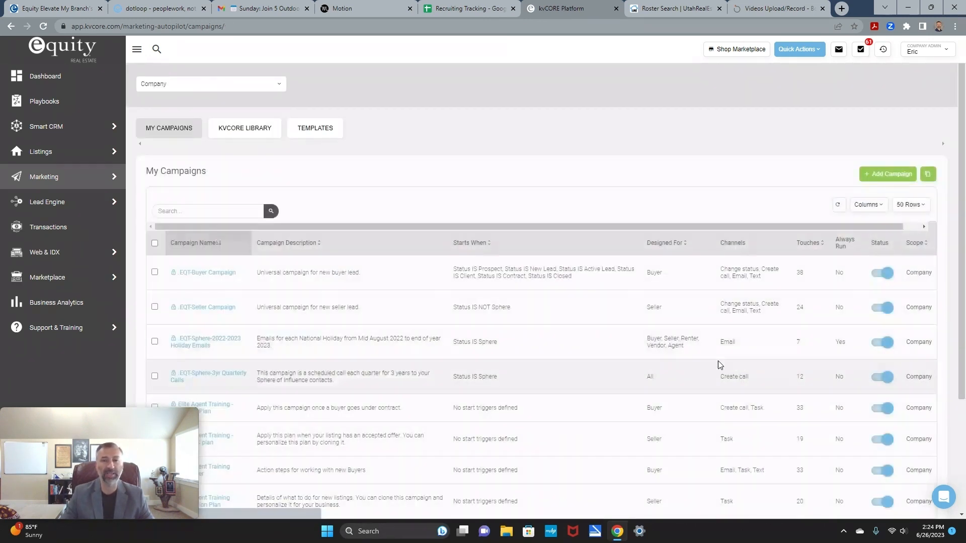
pyautogui.click(279, 83)
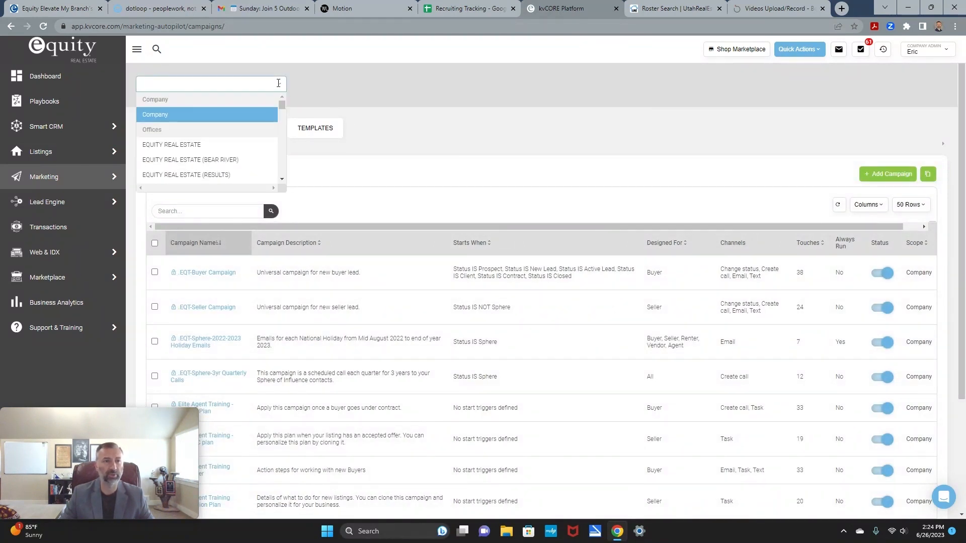
pyautogui.write('Eric')
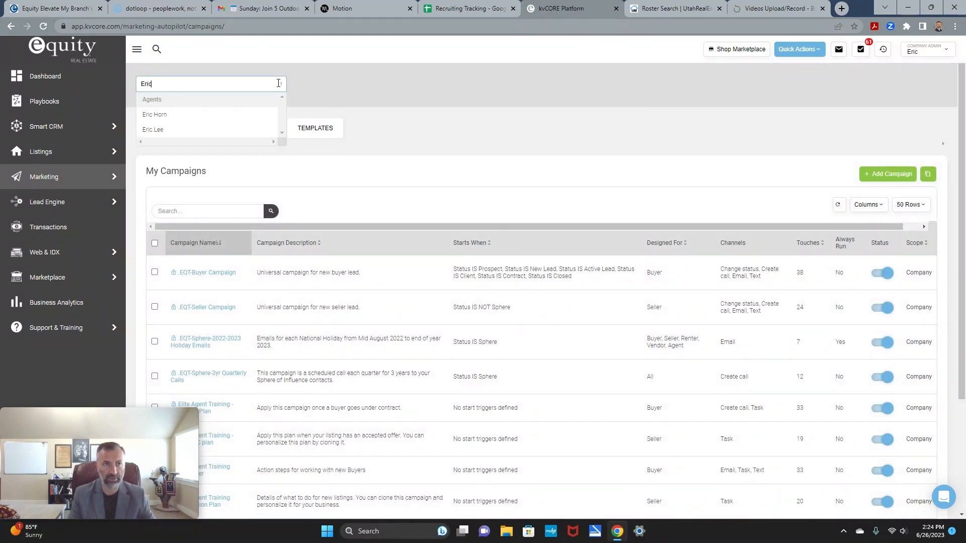
pyautogui.click(156, 130)
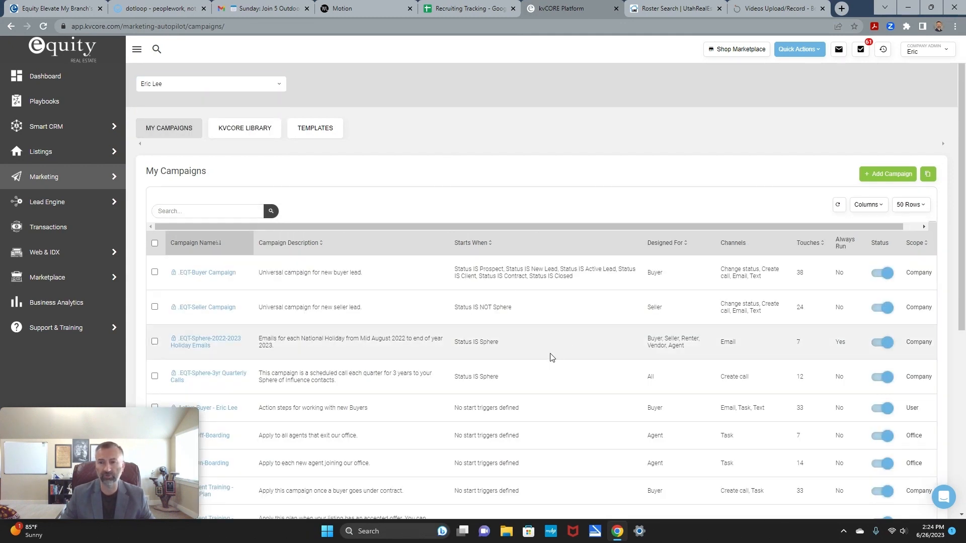
pyautogui.scroll(-6, 601, 392)
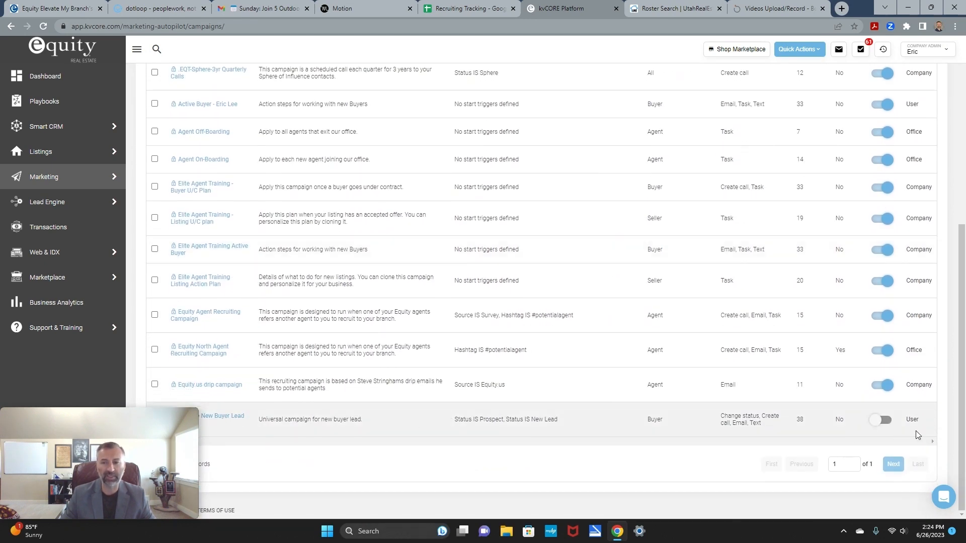
pyautogui.scroll(6, 785, 361)
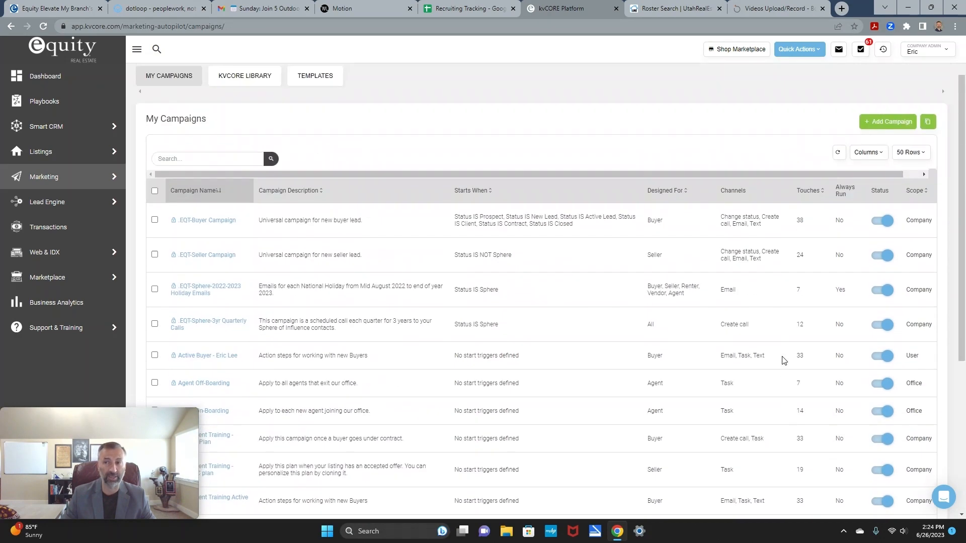
pyautogui.scroll(-6, 838, 382)
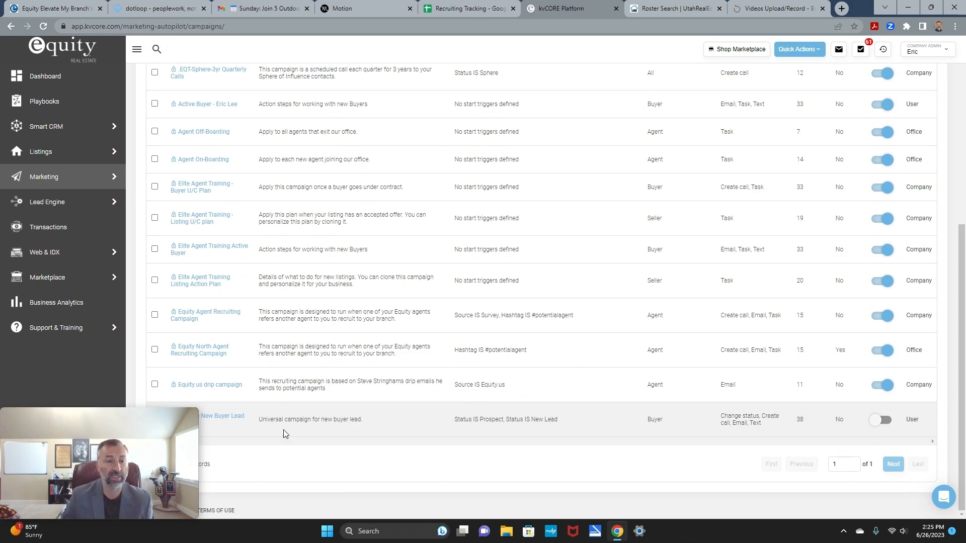
pyautogui.click(224, 416)
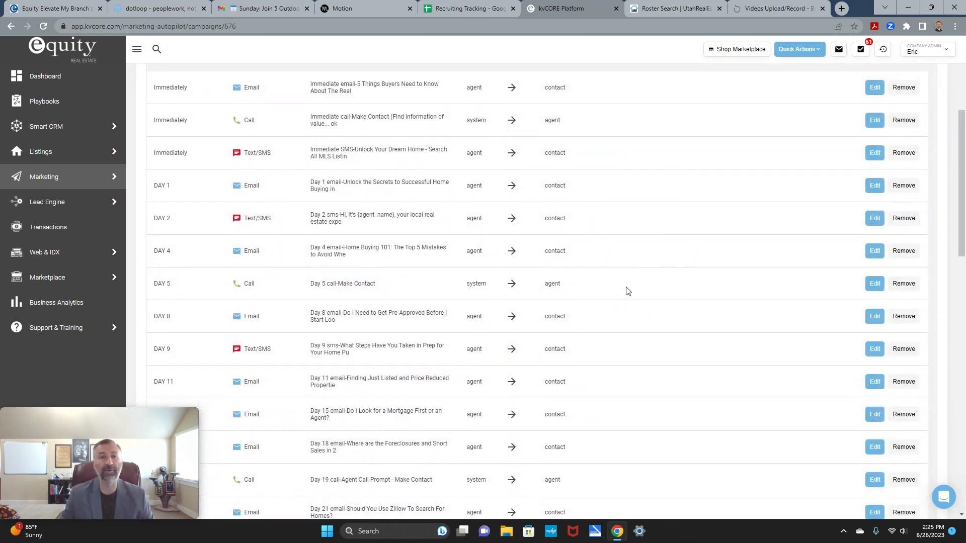
pyautogui.scroll(5, 623, 285)
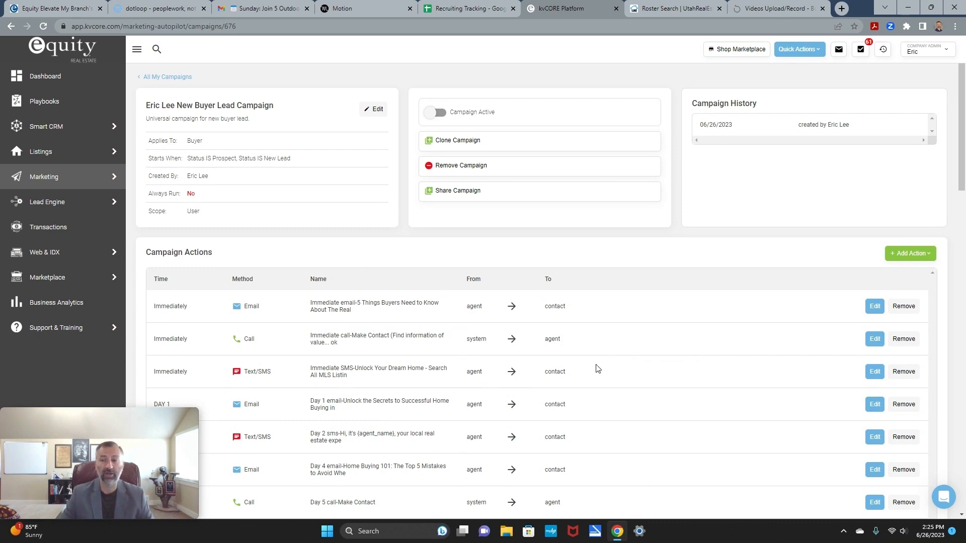
pyautogui.scroll(-20, 548, 335)
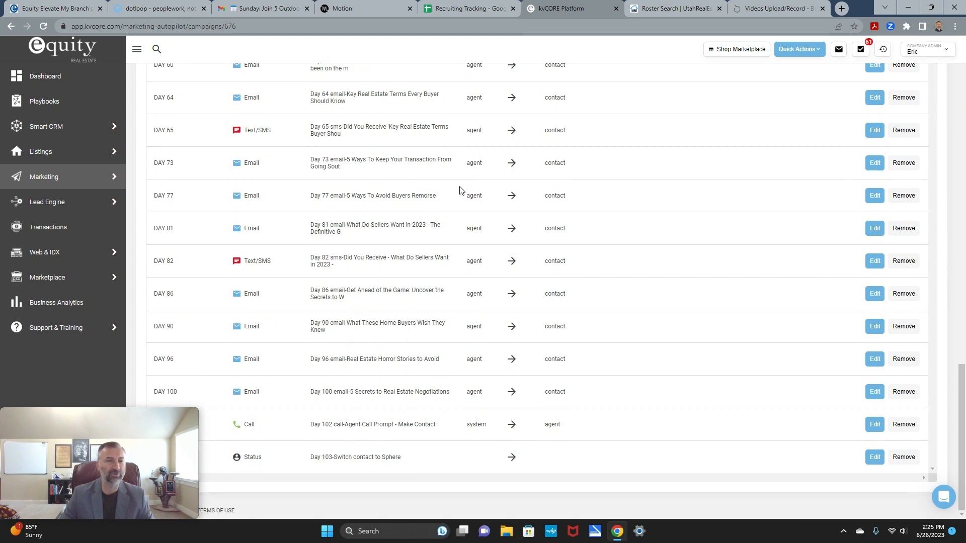
pyautogui.scroll(18, 584, 385)
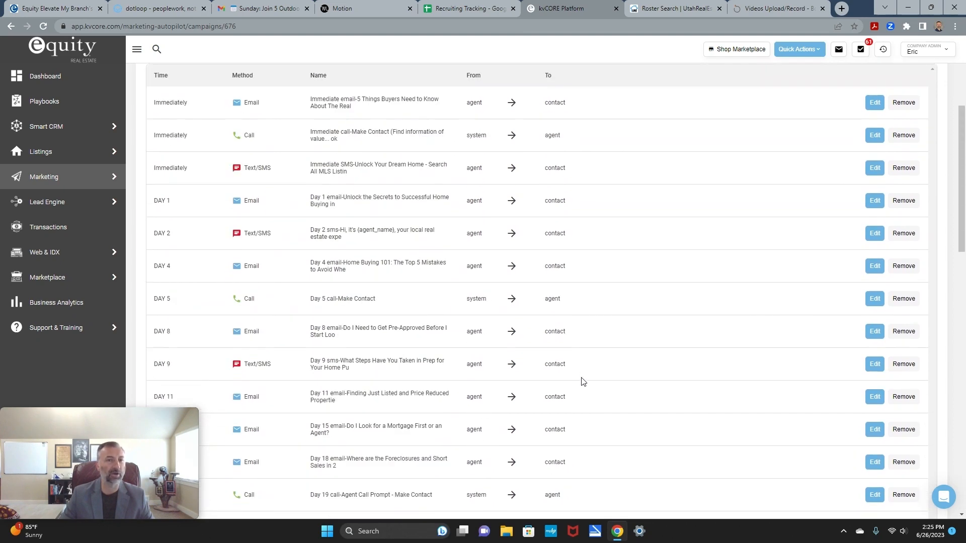
pyautogui.scroll(4, 581, 381)
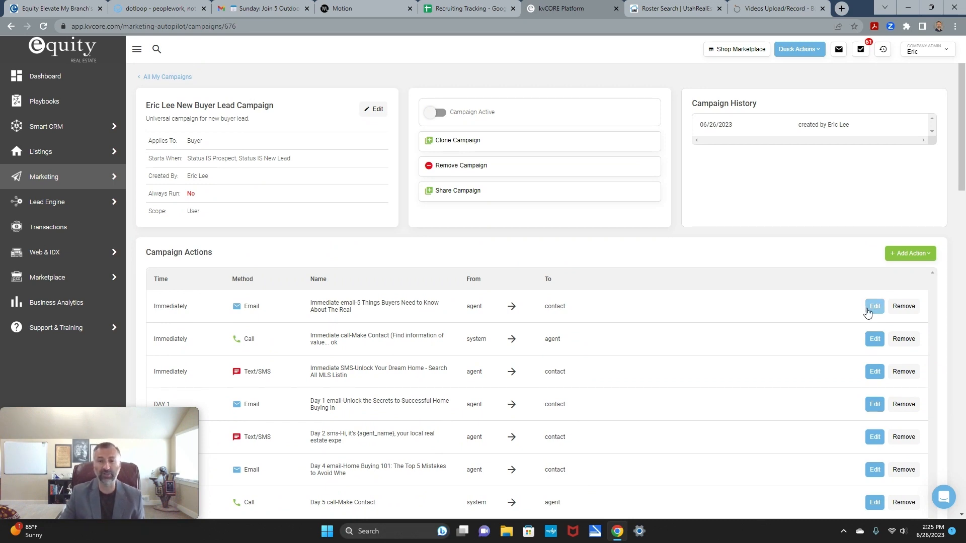
# Step: Open the Immediately email action '5 Things Buyers Need to Know' and review its template, subject and body
pyautogui.click(868, 311)
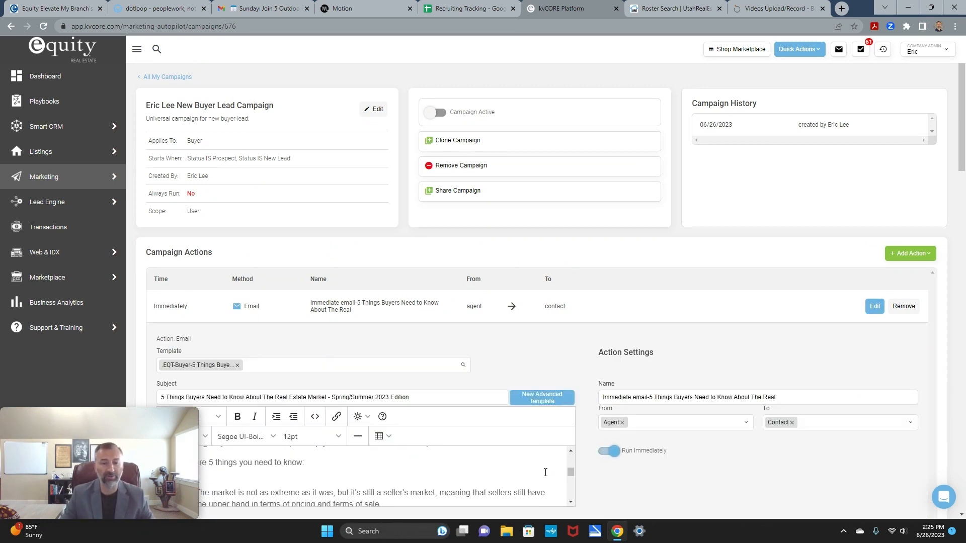
pyautogui.scroll(-5, 386, 467)
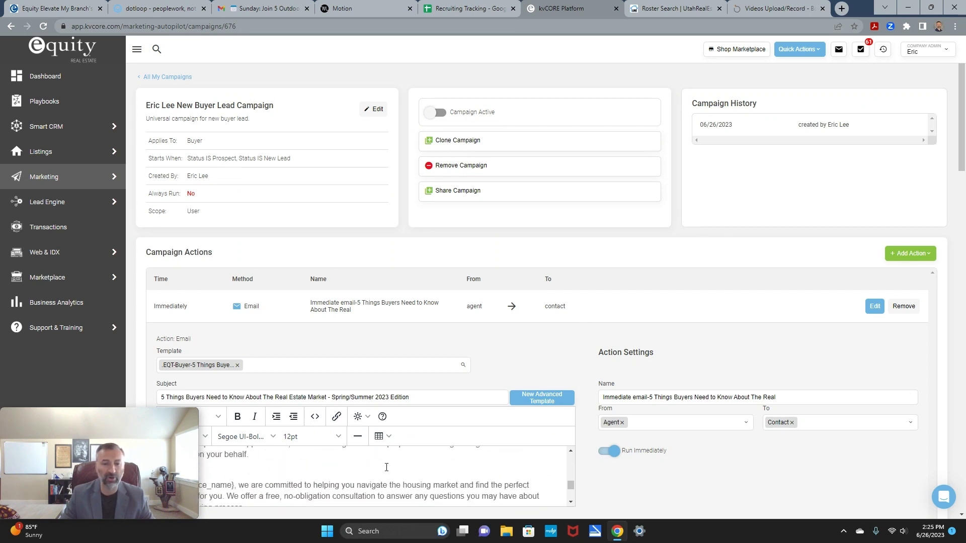
pyautogui.scroll(-5, 474, 466)
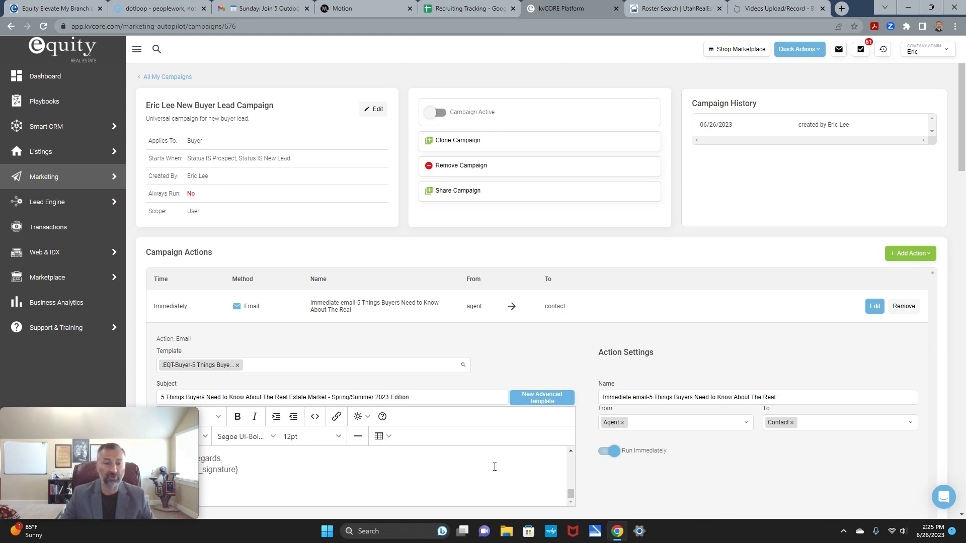
pyautogui.scroll(10, 496, 466)
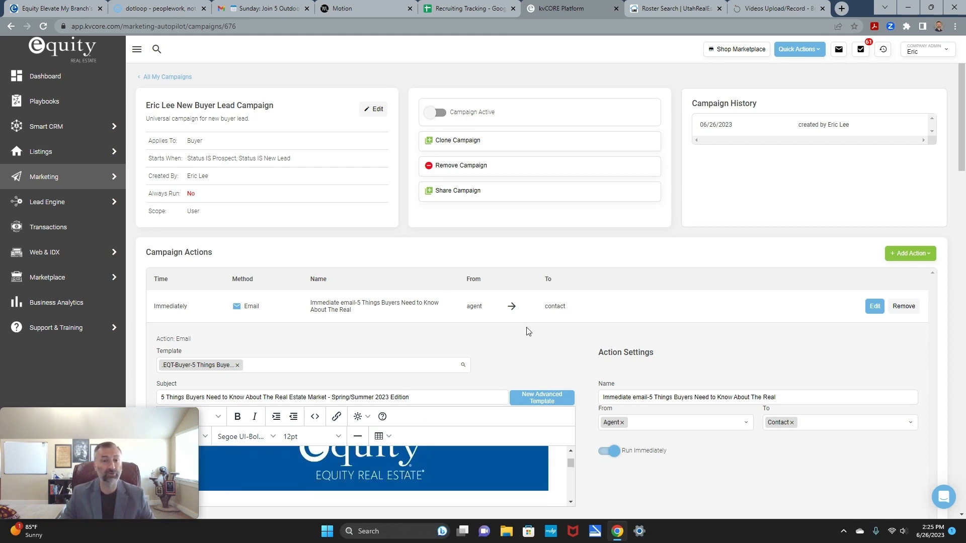
pyautogui.scroll(-5, 649, 334)
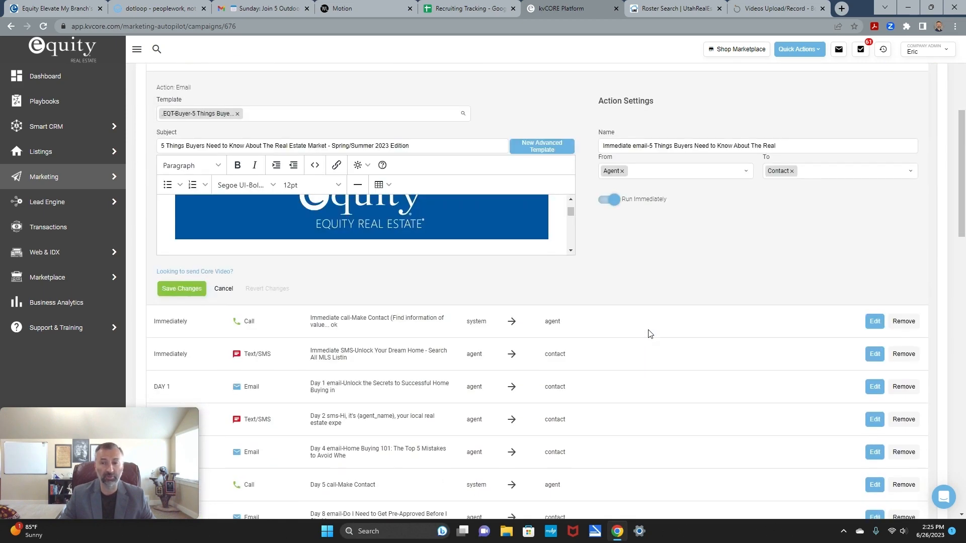
pyautogui.scroll(-2, 649, 334)
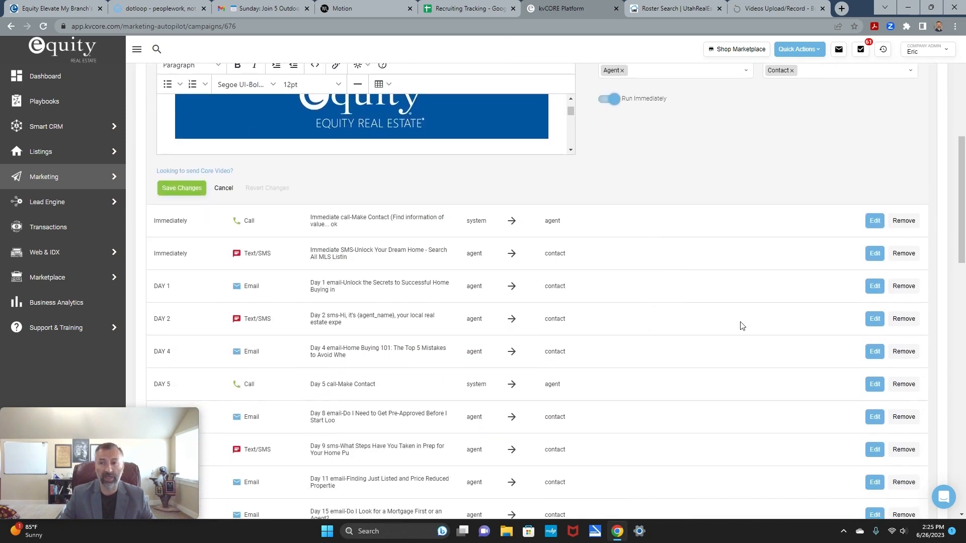
# Step: Review the Immediate call action, then the Immediate text action's Unlock Your Dream Home message and settings
pyautogui.click(875, 222)
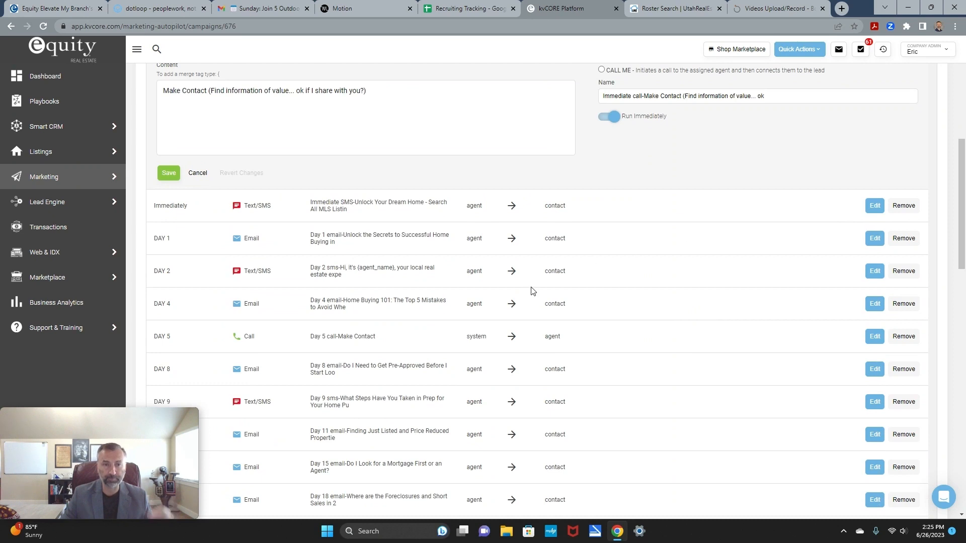
pyautogui.scroll(3, 475, 269)
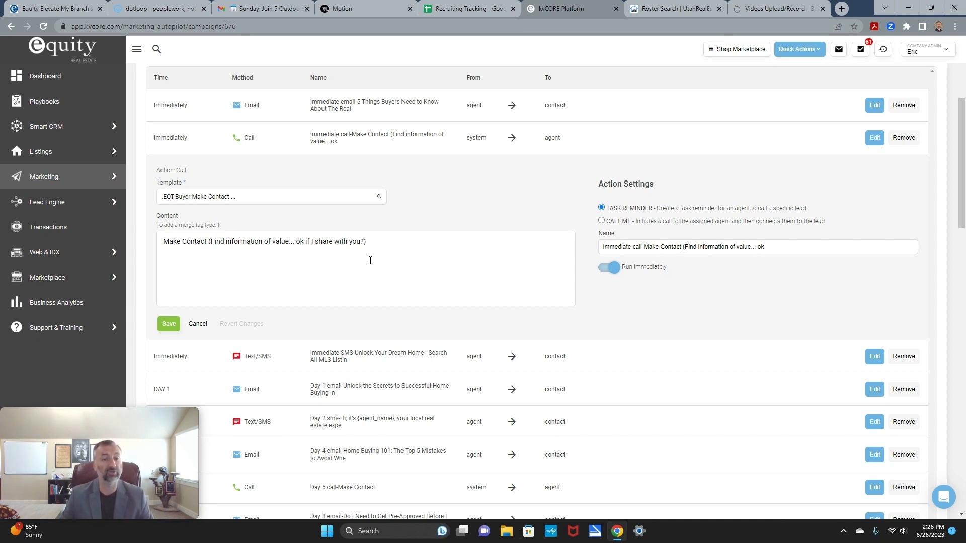
pyautogui.click(874, 356)
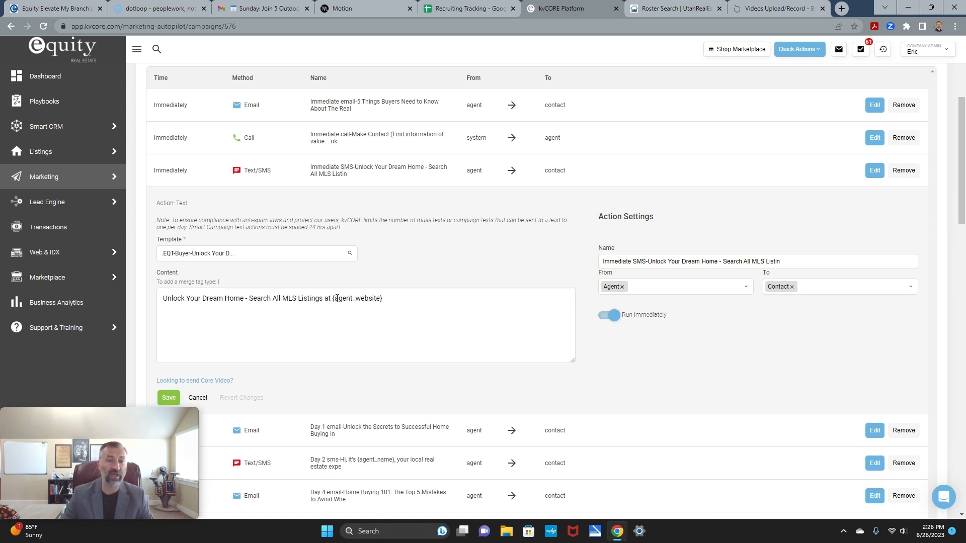
pyautogui.click(921, 52)
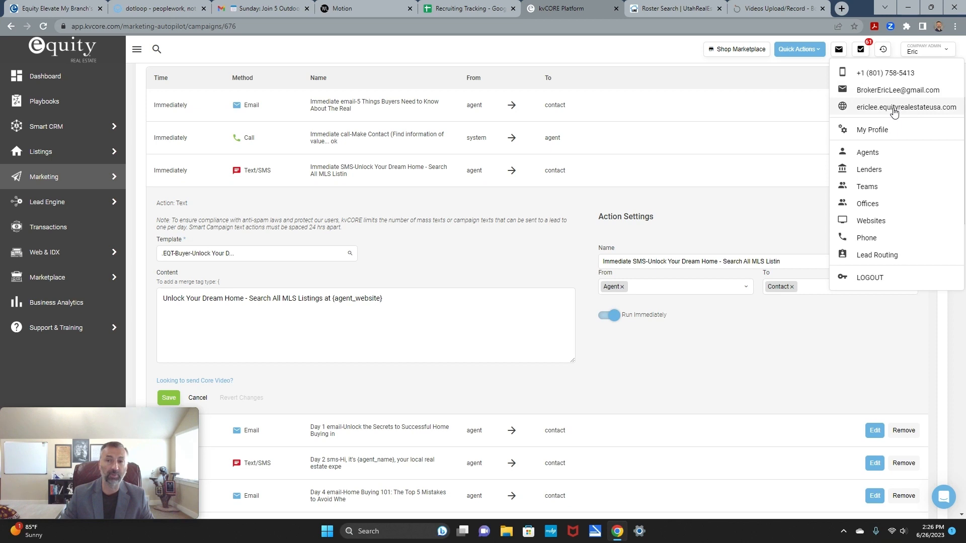
pyautogui.click(563, 203)
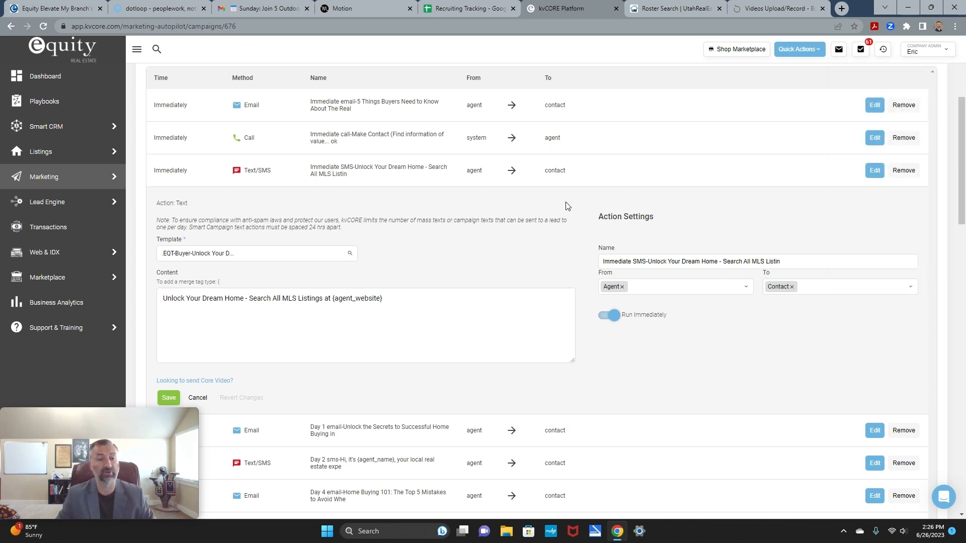
pyautogui.scroll(-4, 568, 206)
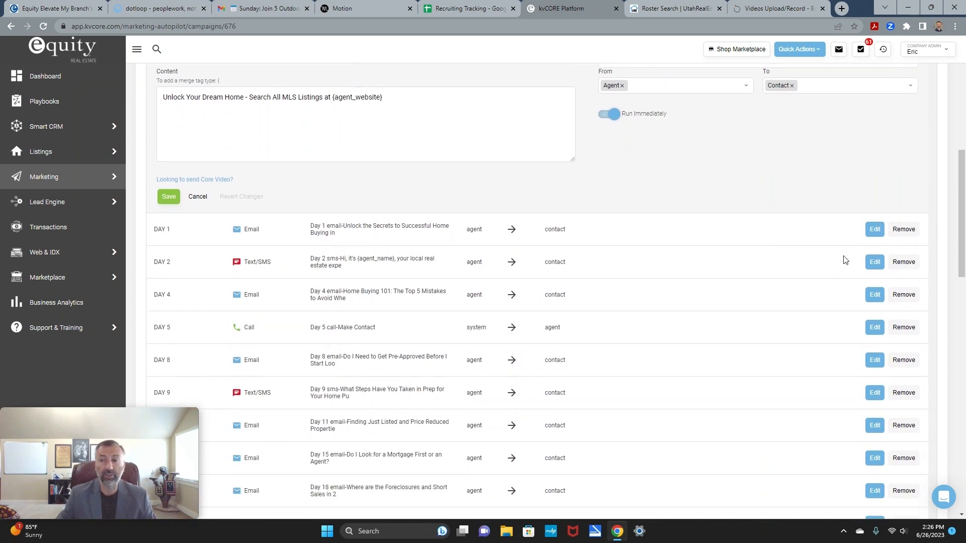
# Step: Open the Day 1 email 'Unlock the Secrets to Successful Home Buying' and read through its body
pyautogui.click(874, 229)
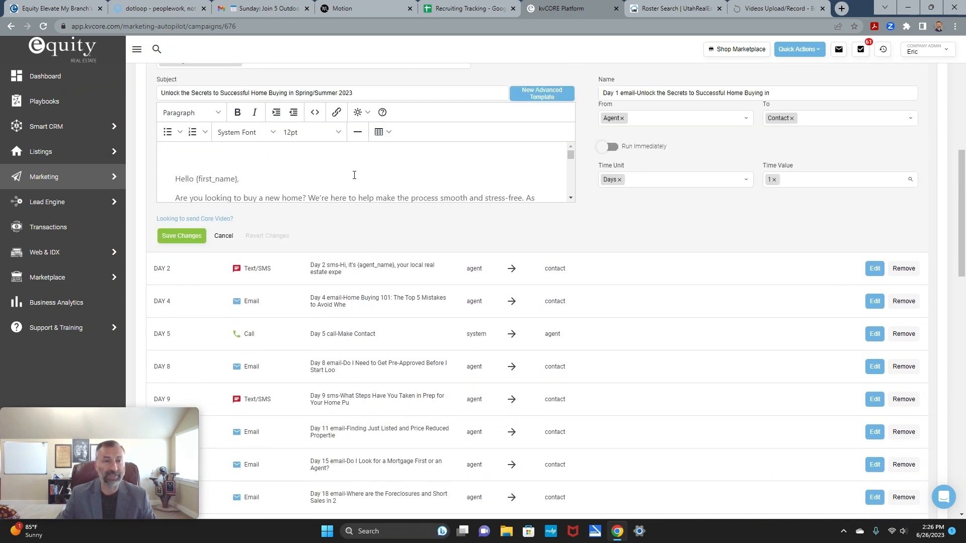
pyautogui.scroll(-5, 551, 194)
pyautogui.scroll(5, 538, 186)
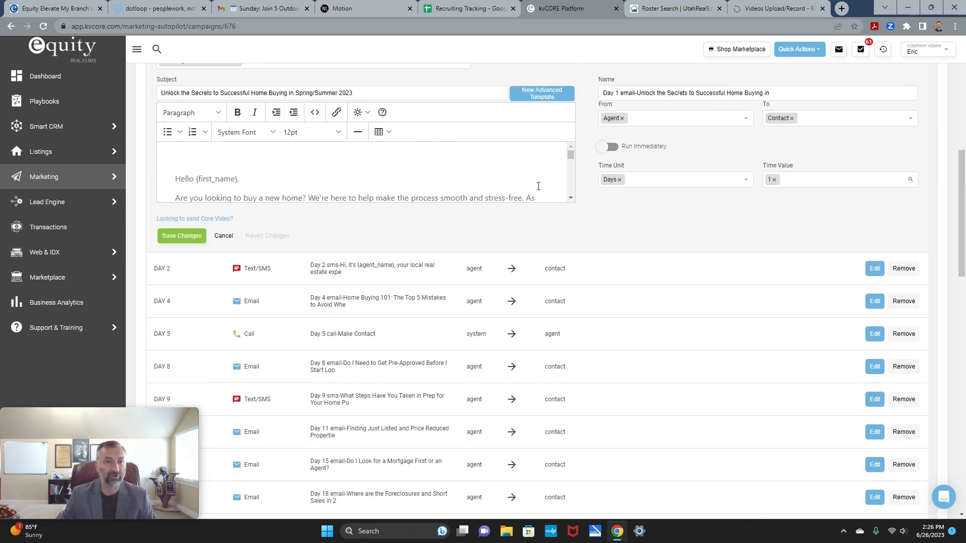
pyautogui.scroll(-10, 537, 185)
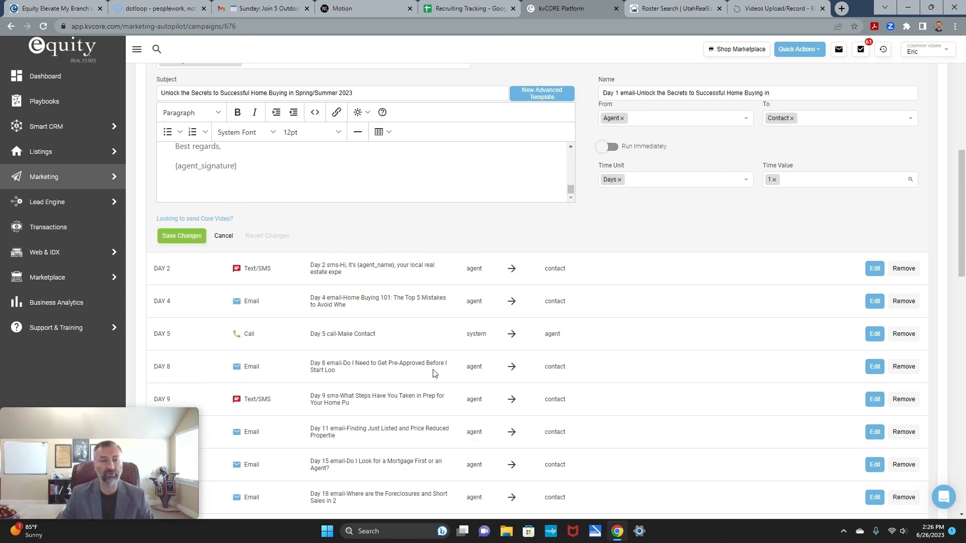
pyautogui.scroll(-1, 403, 356)
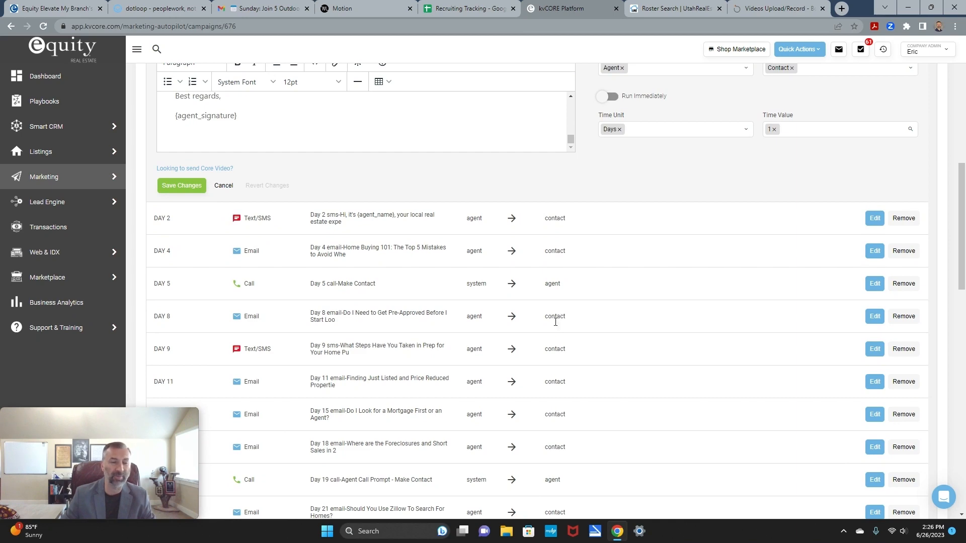
pyautogui.scroll(-6, 562, 342)
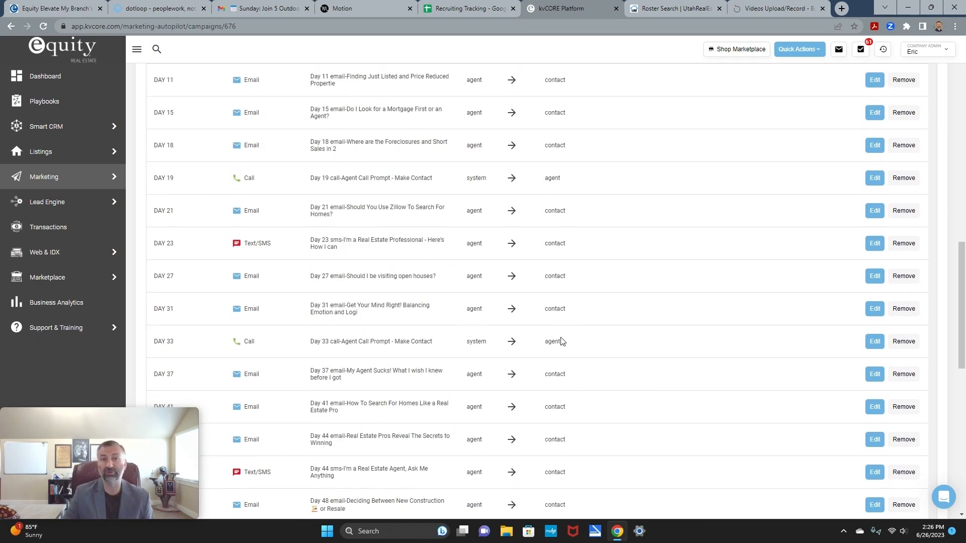
pyautogui.scroll(8, 561, 342)
pyautogui.scroll(3, 562, 342)
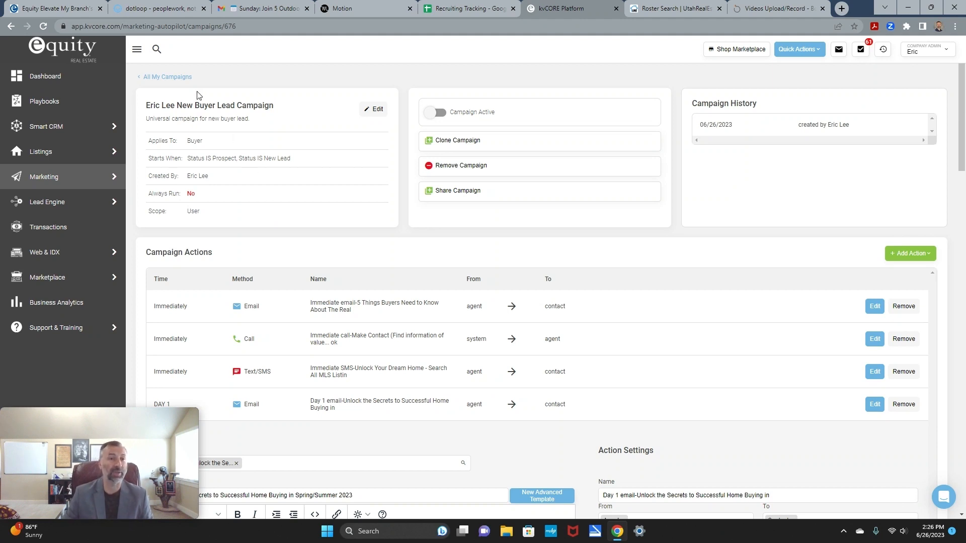
# Step: Return to the All My Campaigns list from the buyer campaign page
pyautogui.click(170, 76)
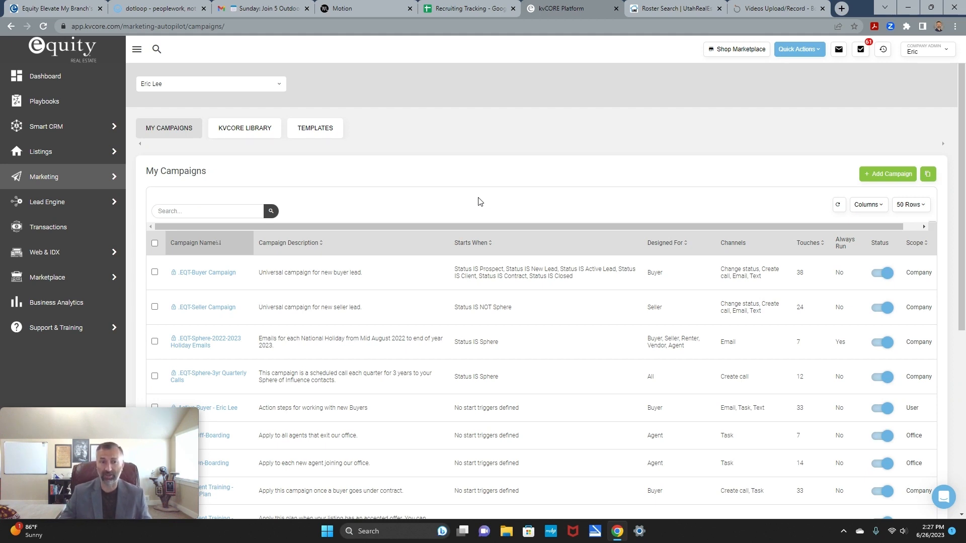
# Step: Open the .EQT-Sphere-2022-2023 Holiday Emails campaign and preview its Memorial Day 2023 email, 'In Honor of Our Heroes'
pyautogui.click(206, 339)
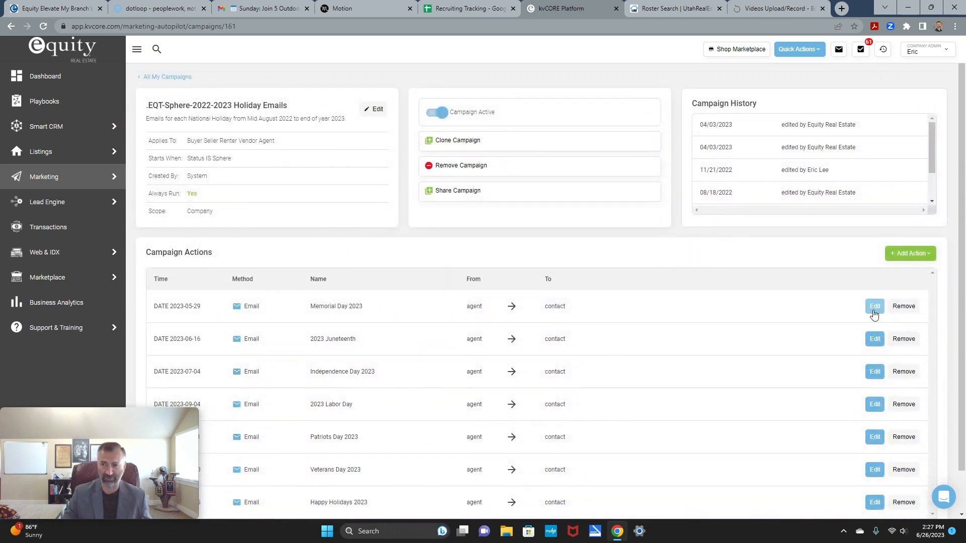
pyautogui.click(873, 308)
pyautogui.scroll(-3, 500, 431)
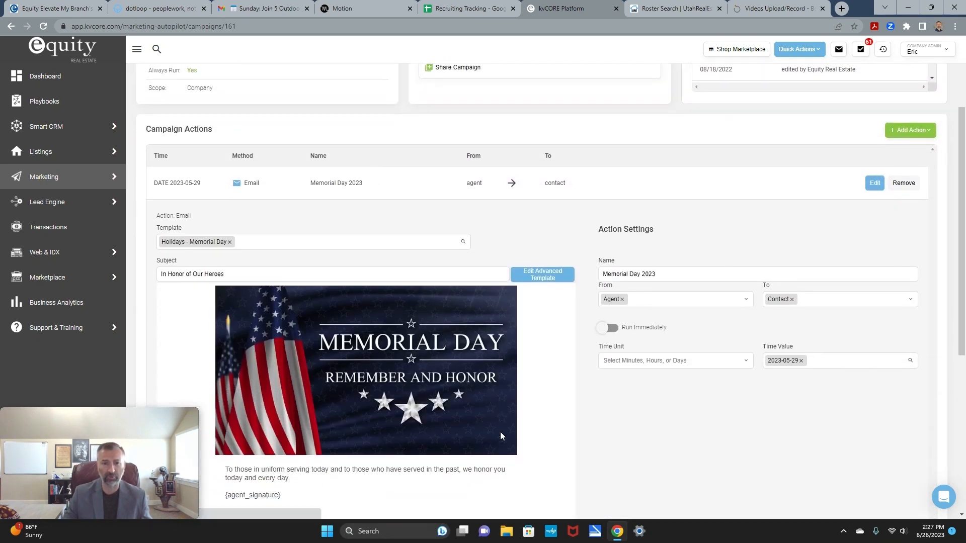
pyautogui.scroll(-3, 515, 370)
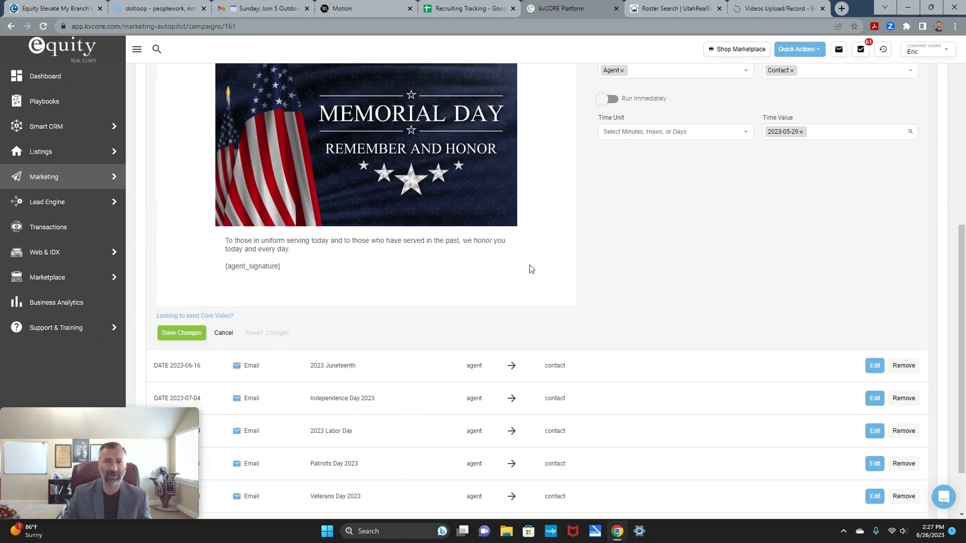
pyautogui.scroll(1, 547, 298)
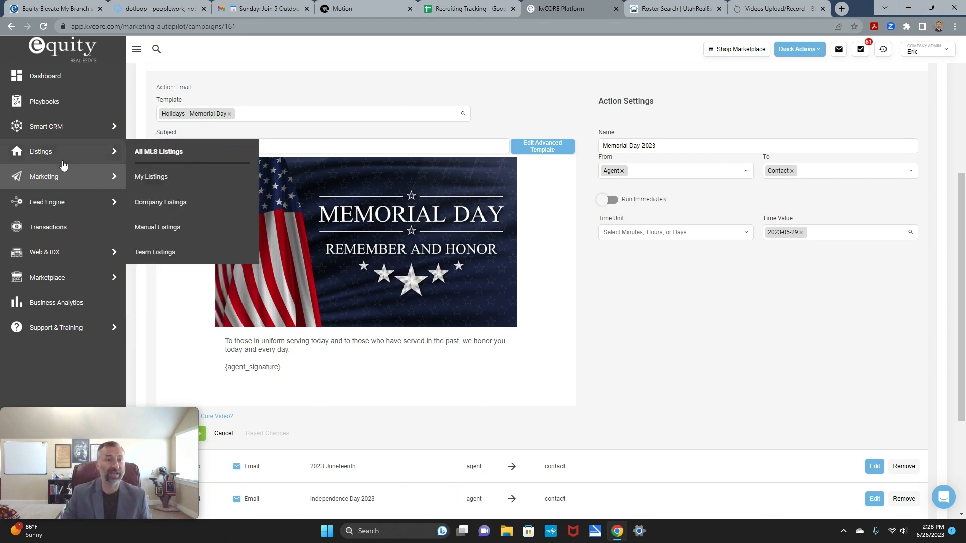
pyautogui.moveTo(70, 177)
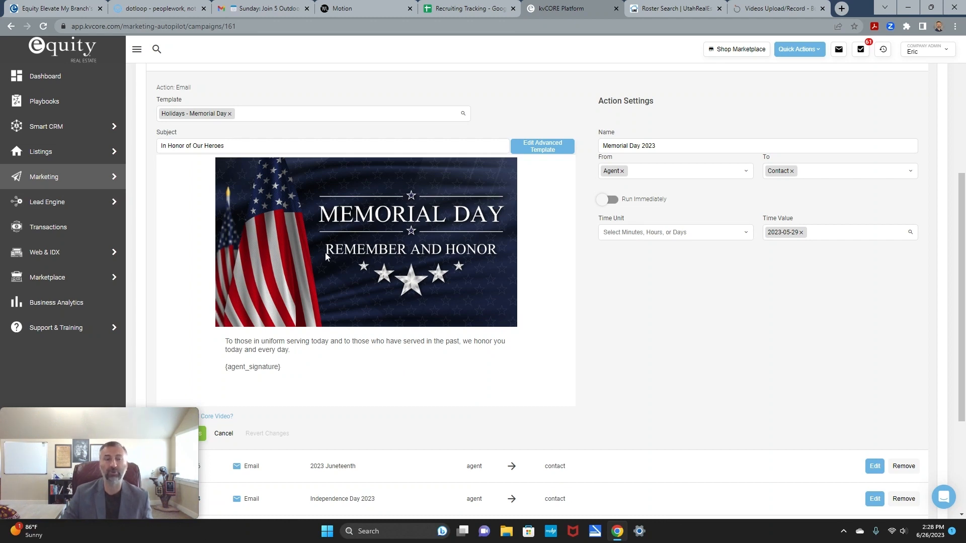
# Step: Search Smart CRM My Contacts for the contact's name and open the matching record
pyautogui.moveTo(91, 126)
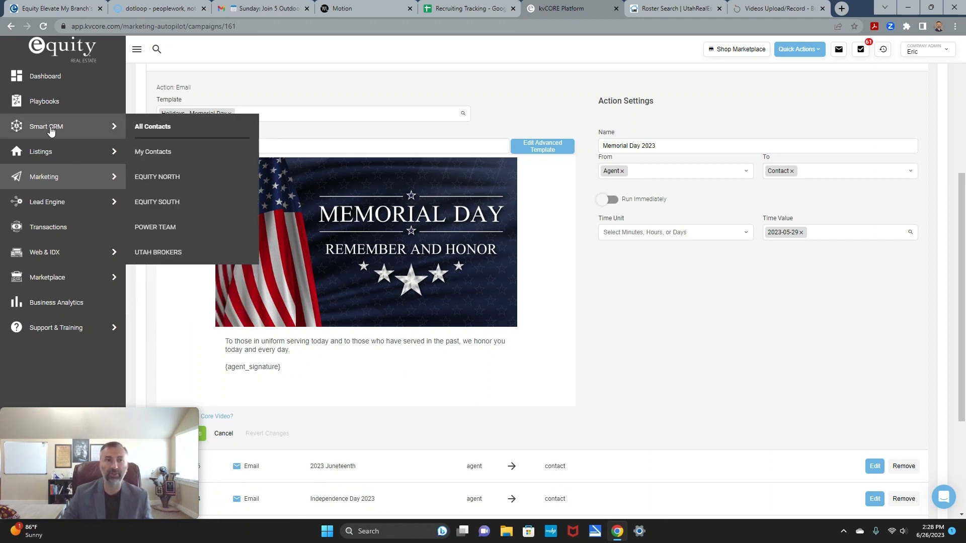
pyautogui.click(163, 151)
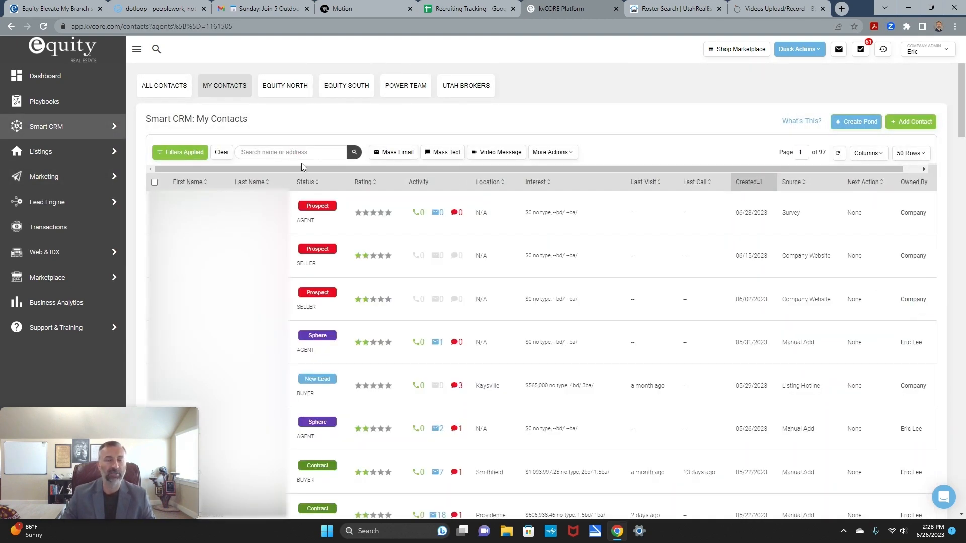
pyautogui.click(296, 153)
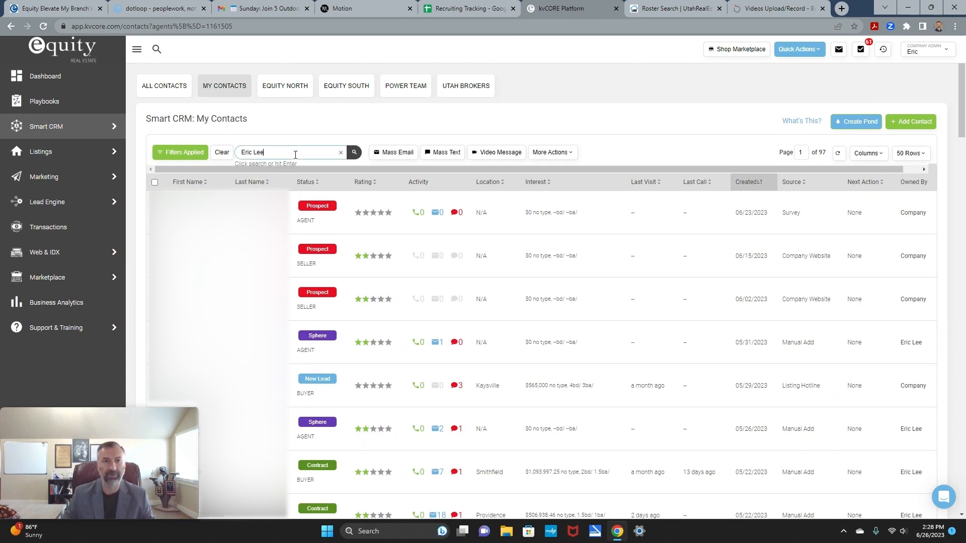
pyautogui.press('Return')
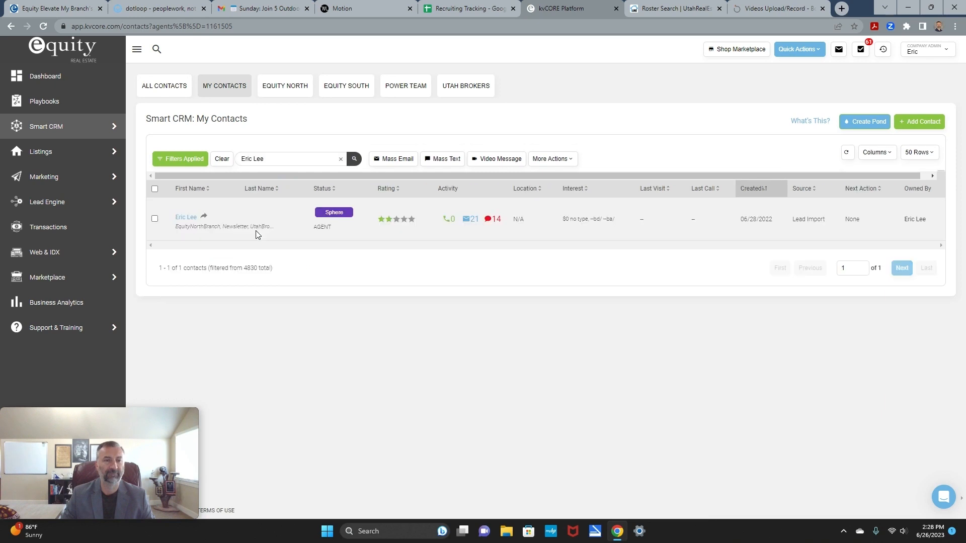
pyautogui.click(185, 217)
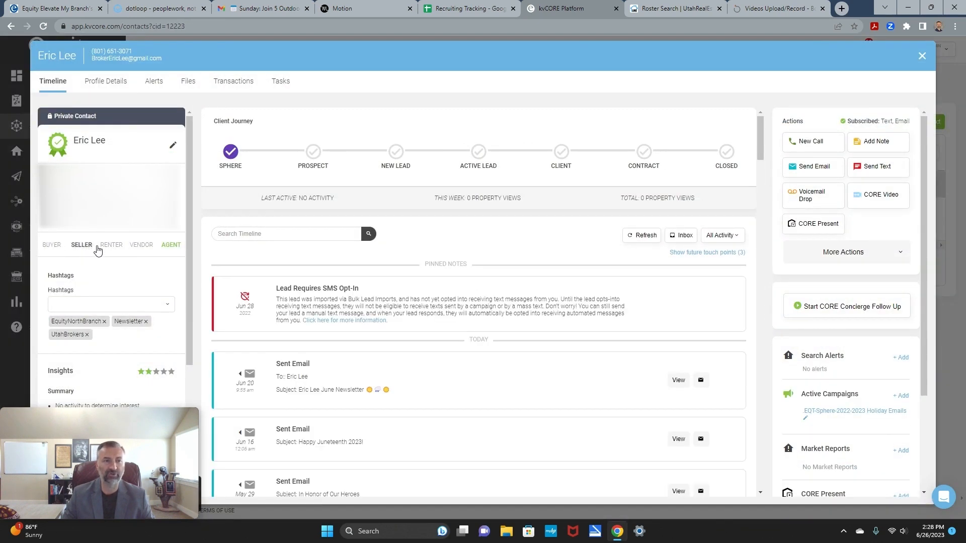
pyautogui.click(165, 253)
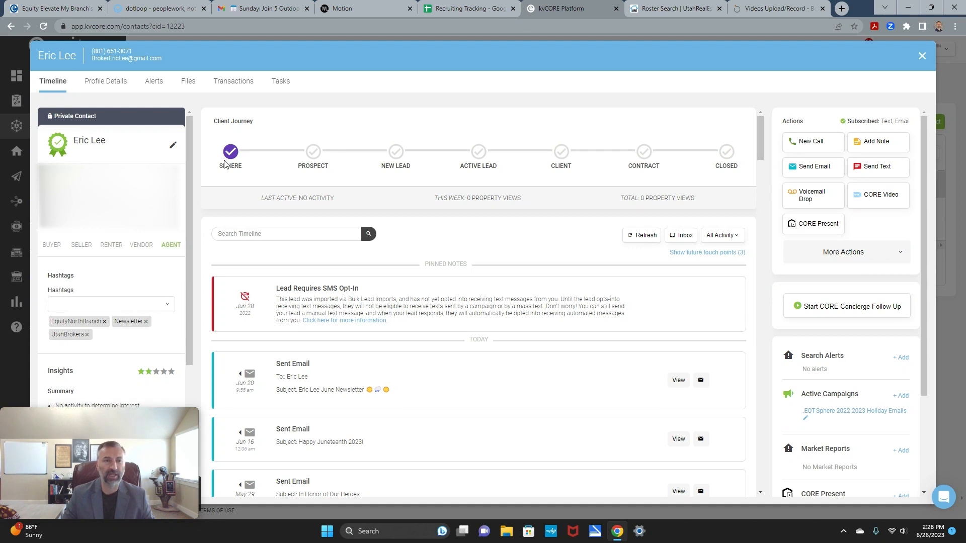